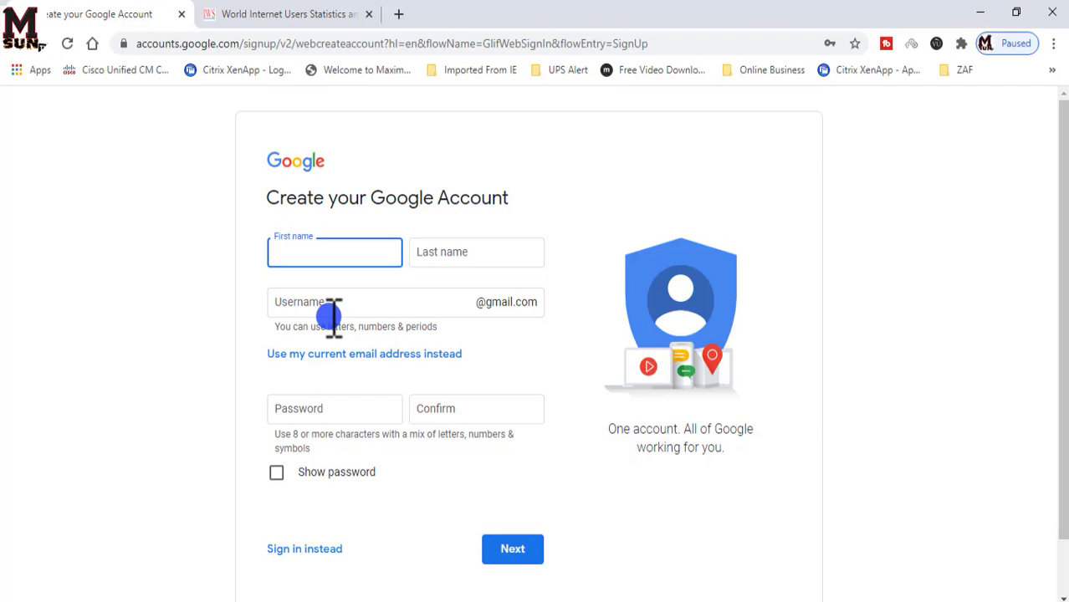
- Switch to the World Internet Users Statistics tab showing the world internet usage table
click(261, 14)
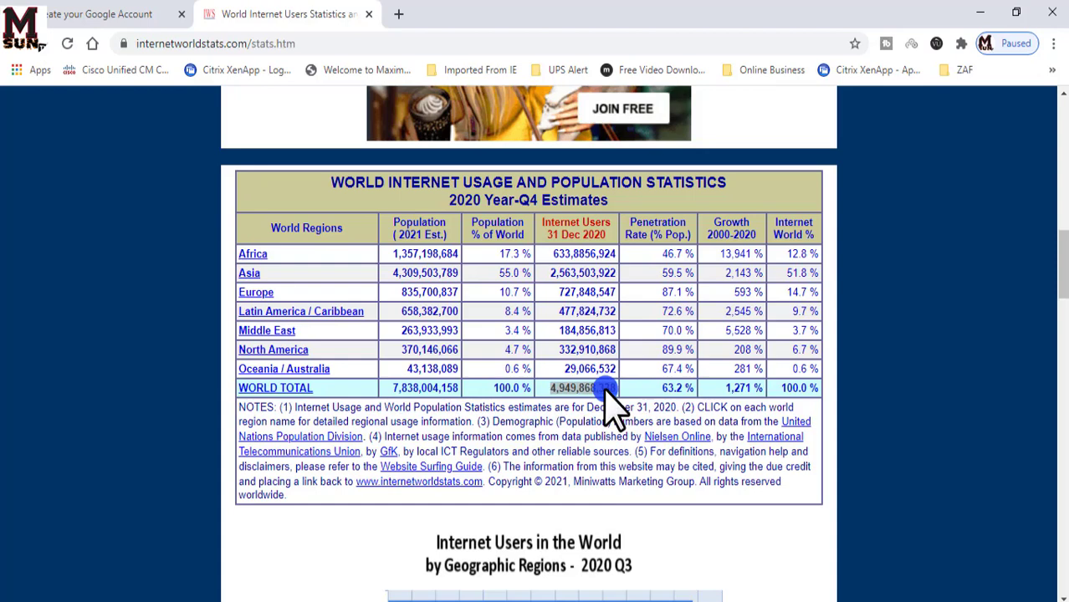
- Close the World Internet Users Statistics tab to return to the Google sign-up form
click(369, 14)
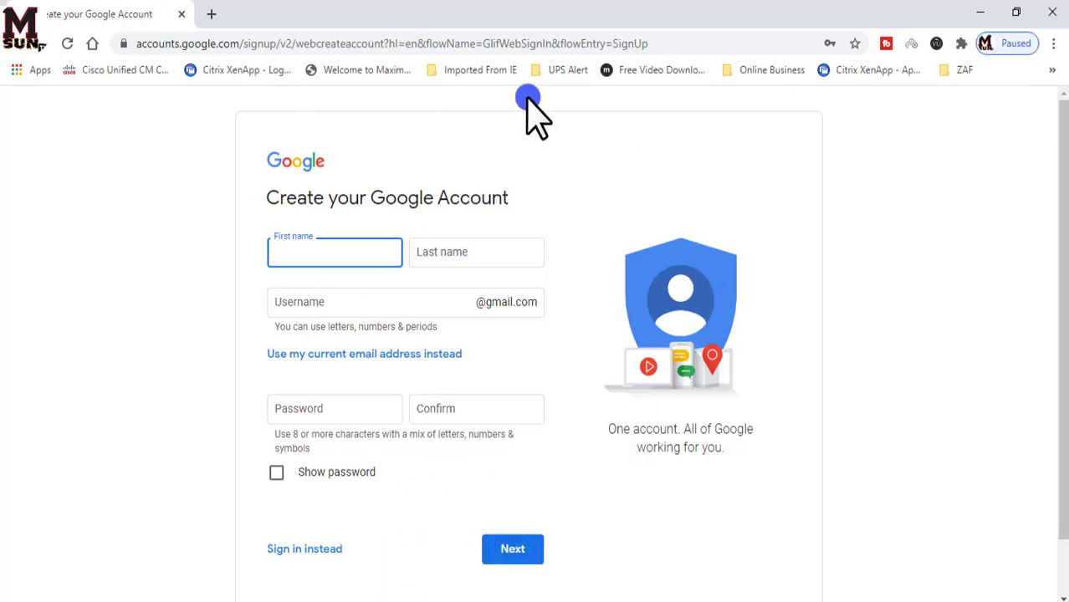
- Sign in with the saved existing account instead of creating one, submitting its saved password
click(318, 550)
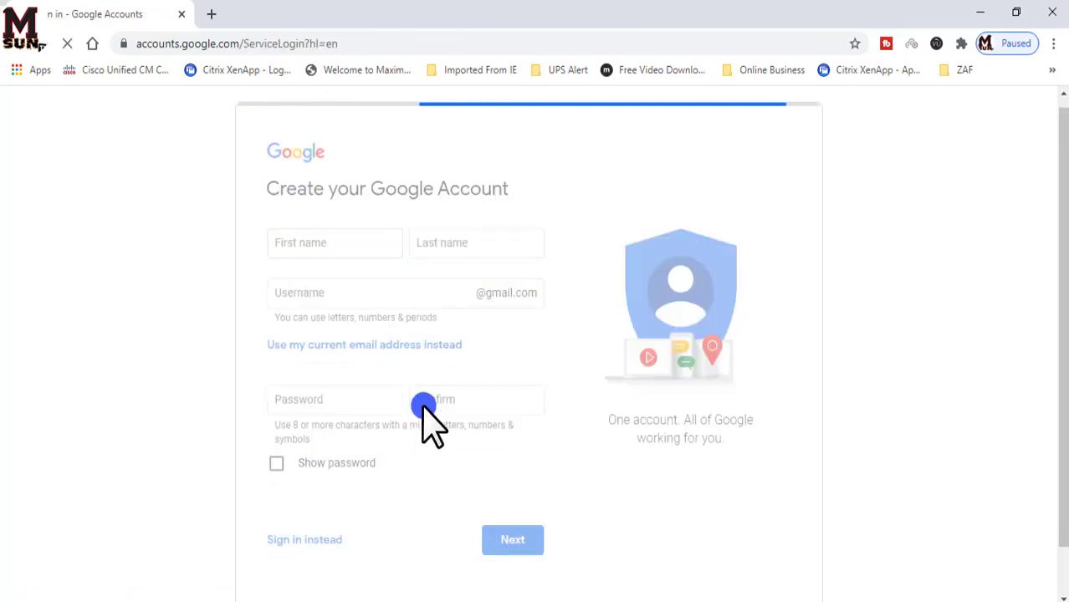
click(477, 277)
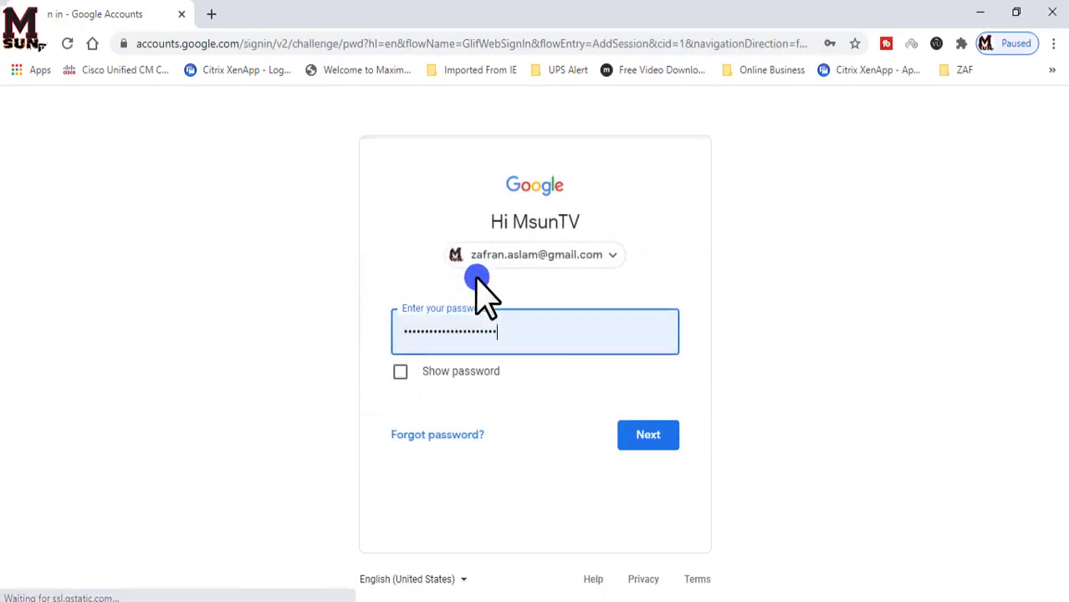
click(650, 435)
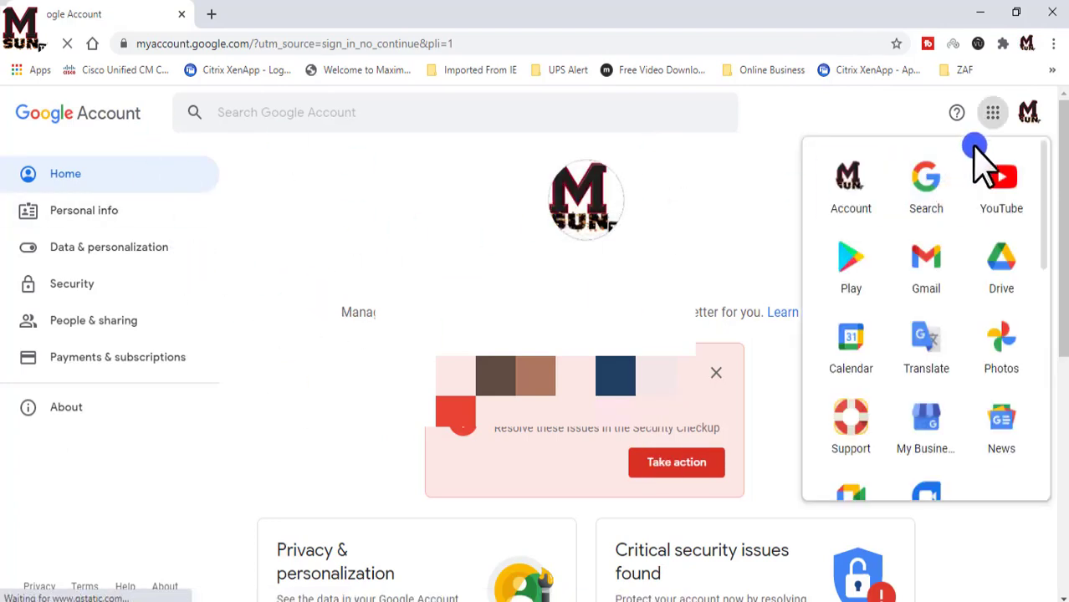
- Open Gmail, close the old account tab, and open Manage your Google Account from the avatar menu
click(923, 266)
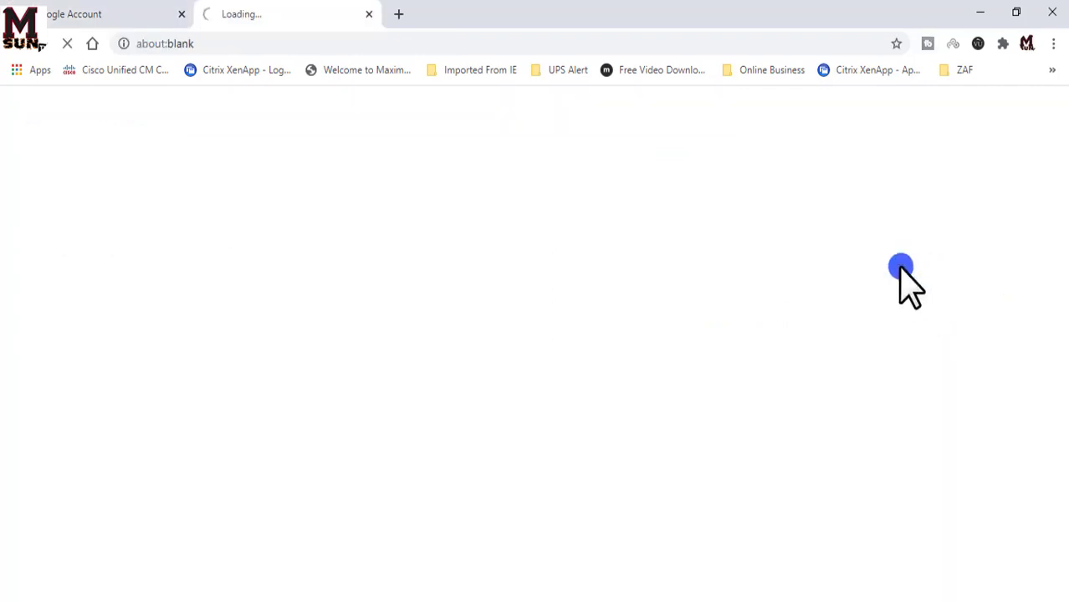
click(182, 15)
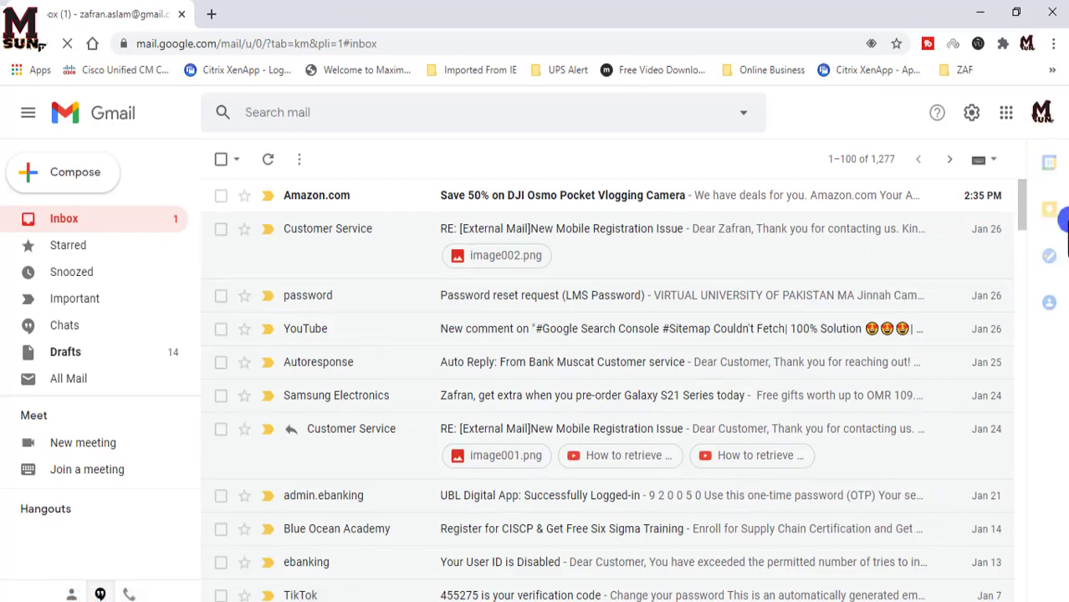
click(1040, 118)
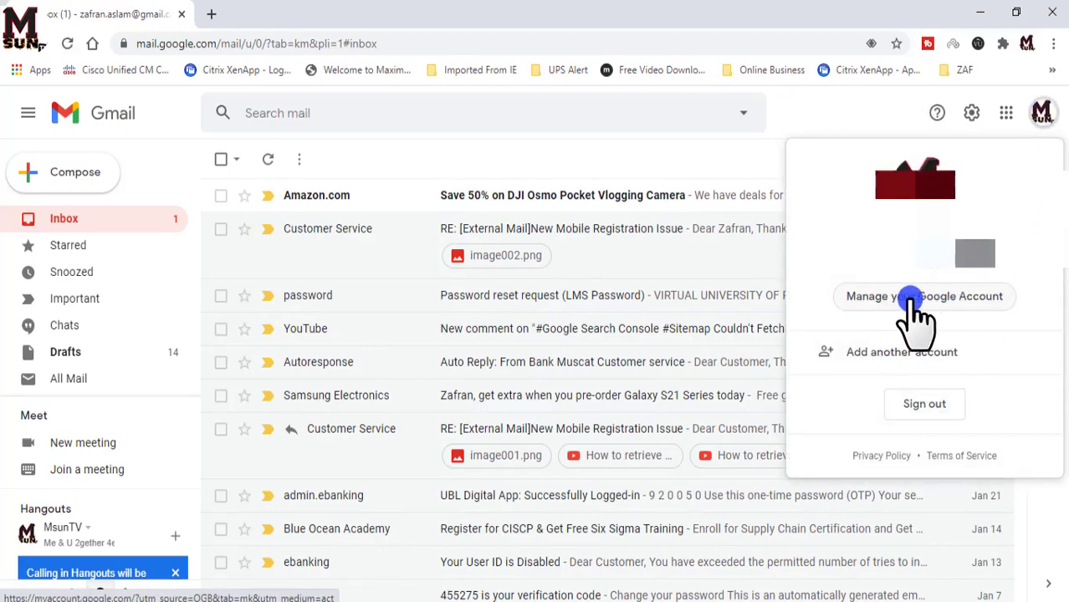
click(956, 305)
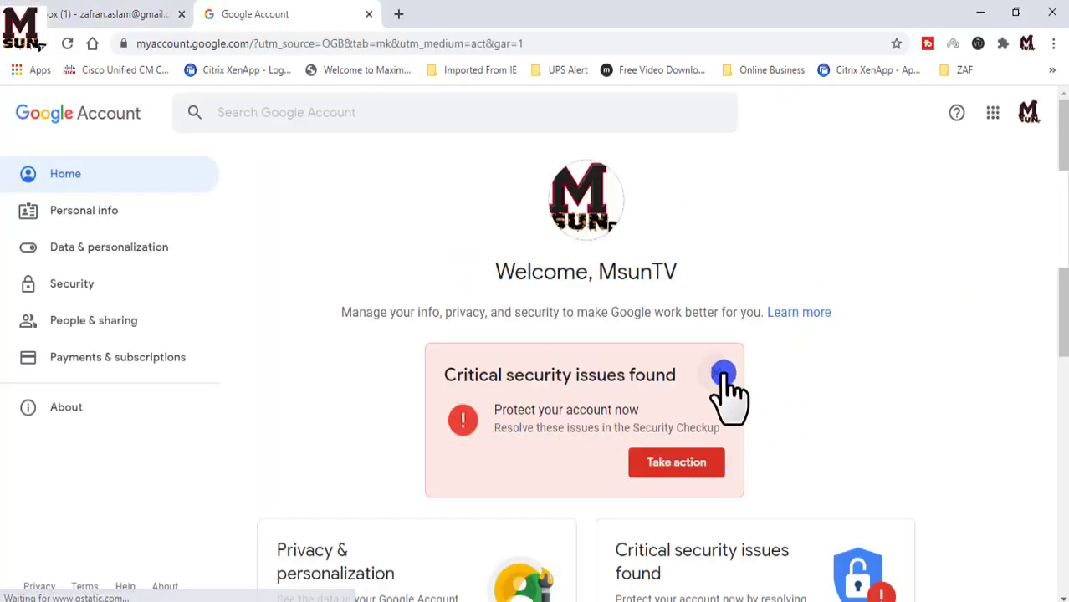
- Dismiss the pink Critical security issues found card and look over the account home page cards
click(716, 374)
scroll(724, 389, down, 3)
scroll(725, 391, up, 2)
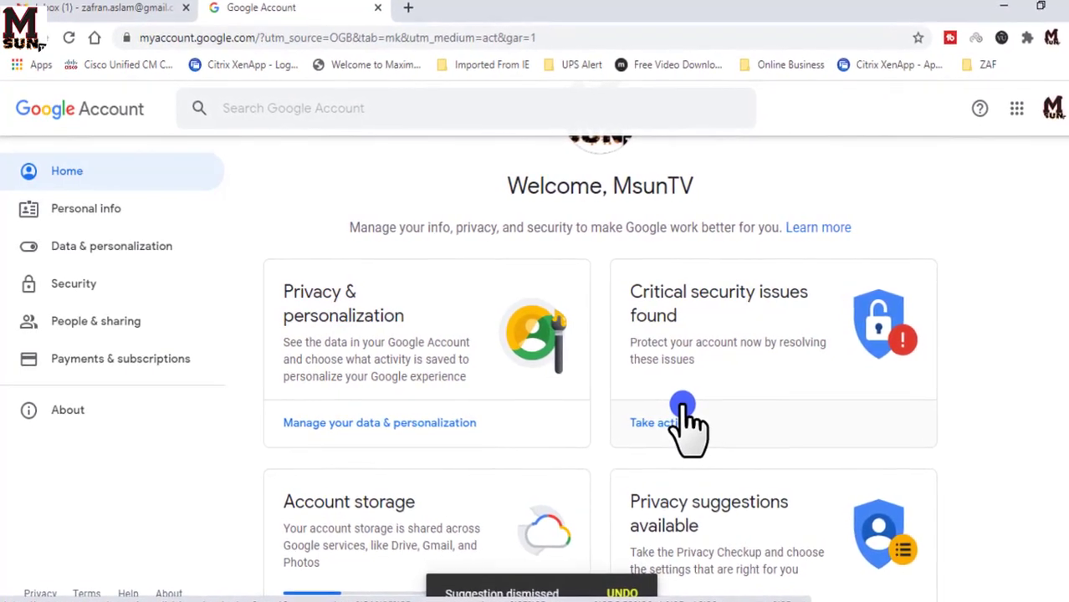
scroll(688, 422, down, 2)
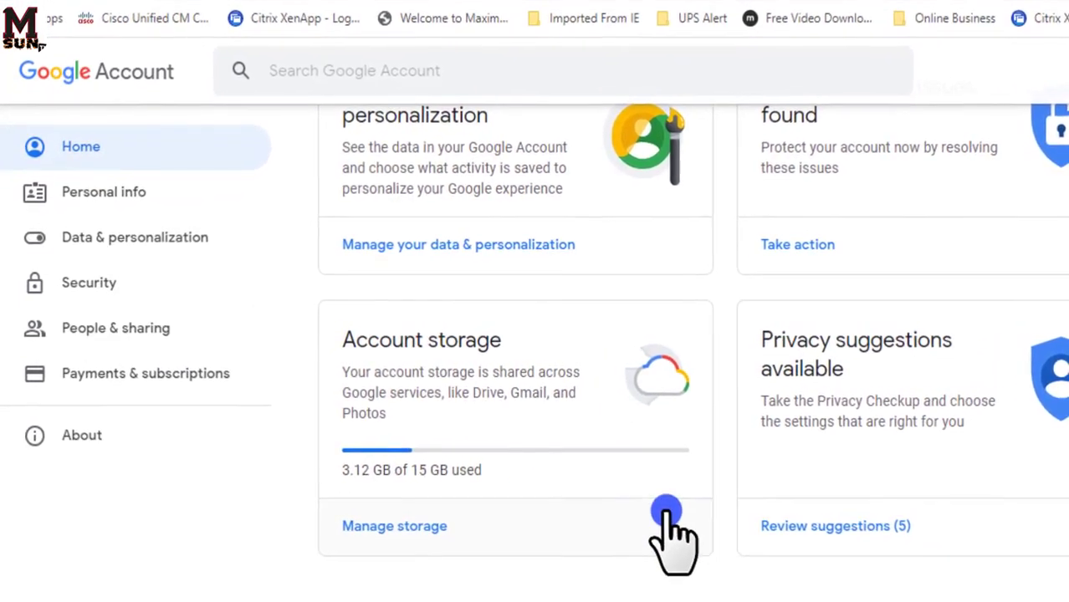
scroll(251, 335, up, 2)
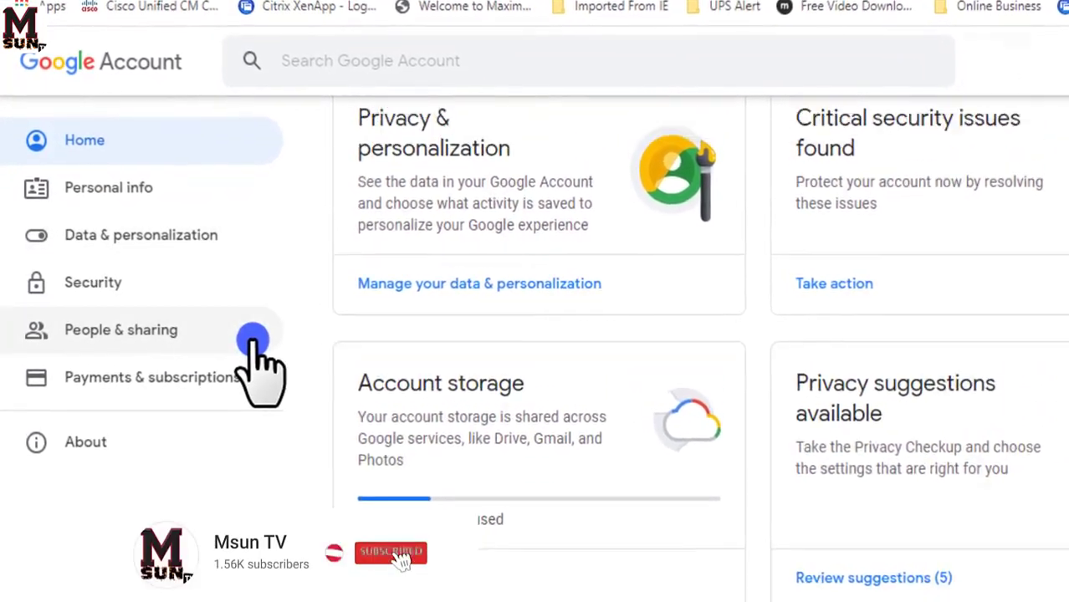
- Go to Security and open the 2-Step Verification row under Signing in to Google
click(87, 300)
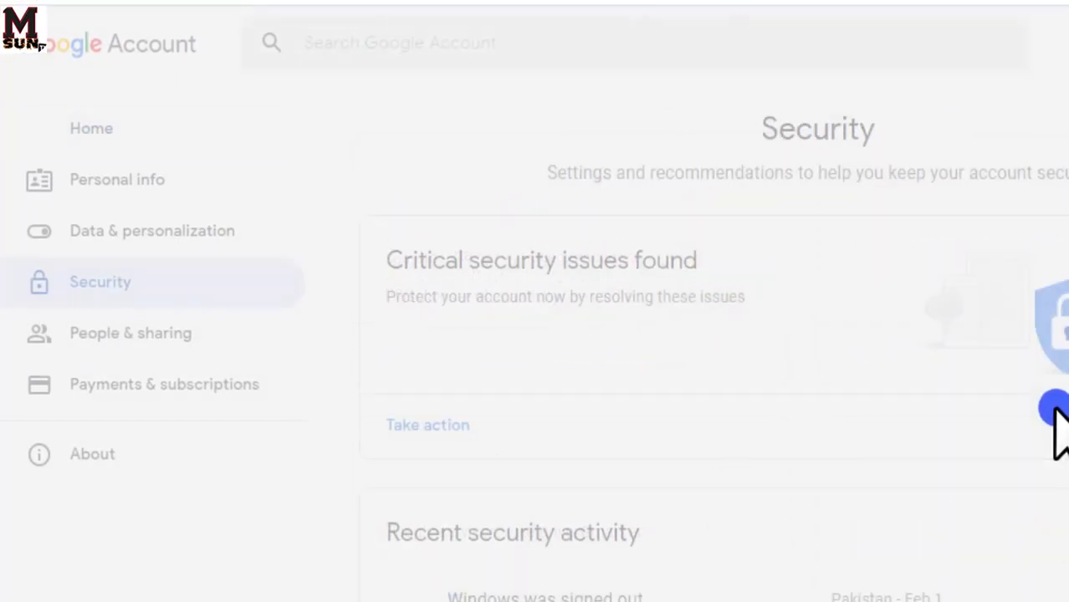
scroll(899, 481, down, 4)
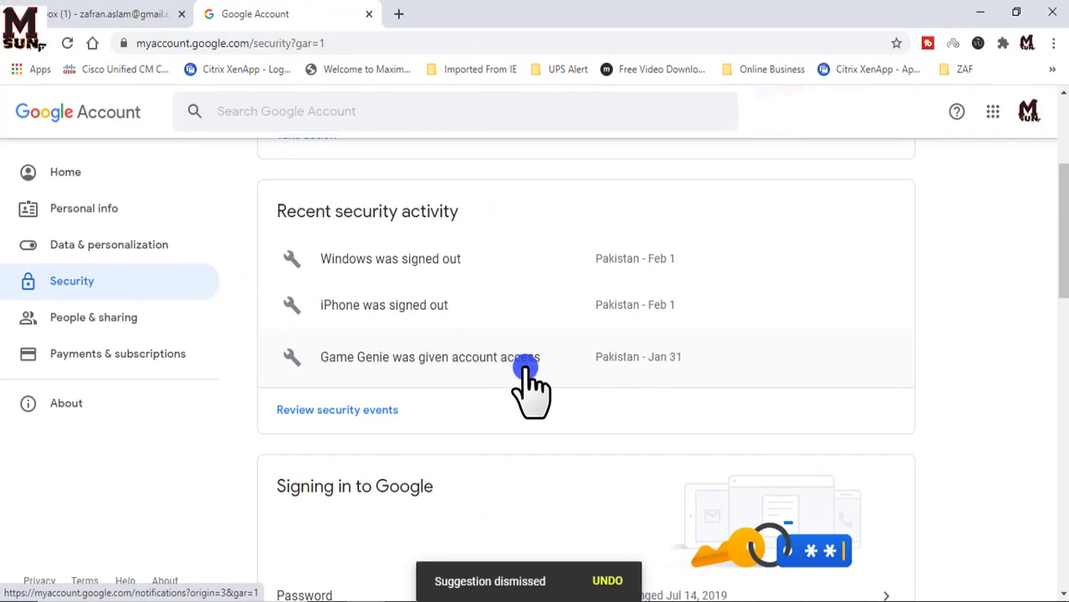
scroll(530, 368, down, 4)
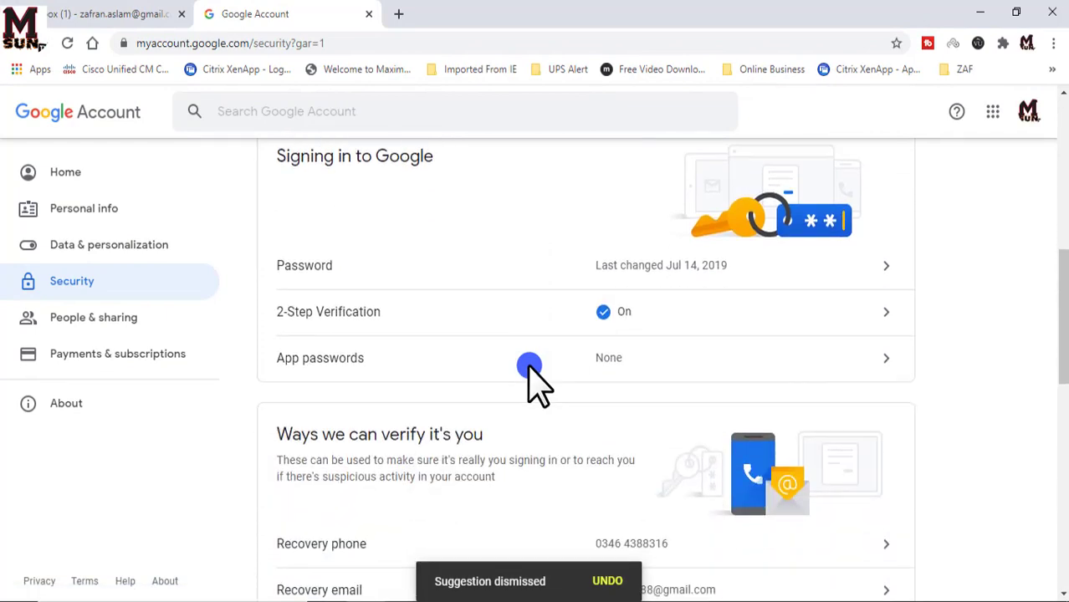
scroll(530, 368, up, 3)
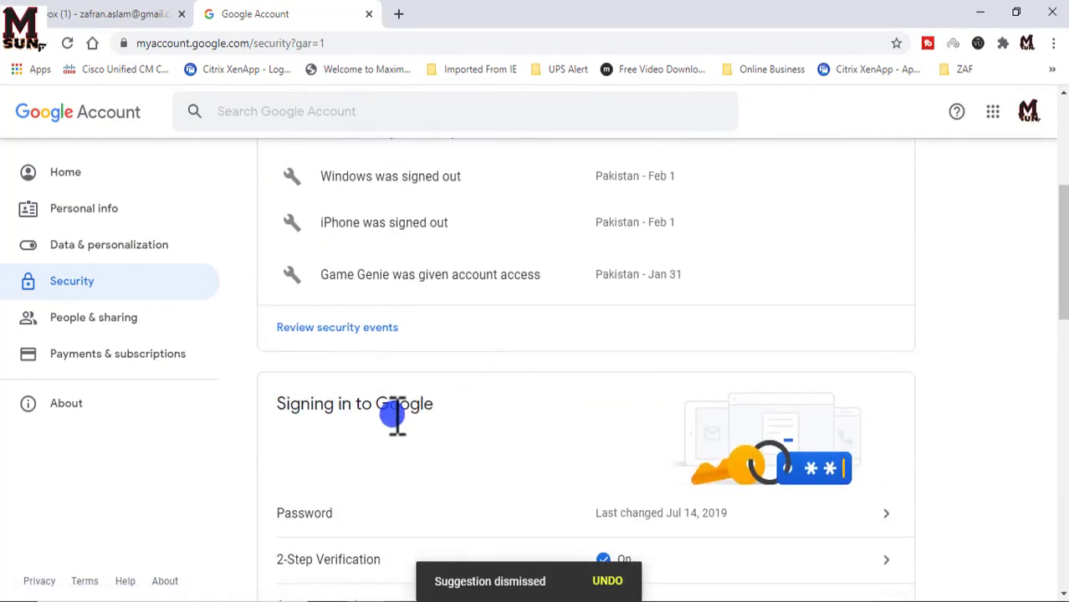
scroll(395, 414, down, 2)
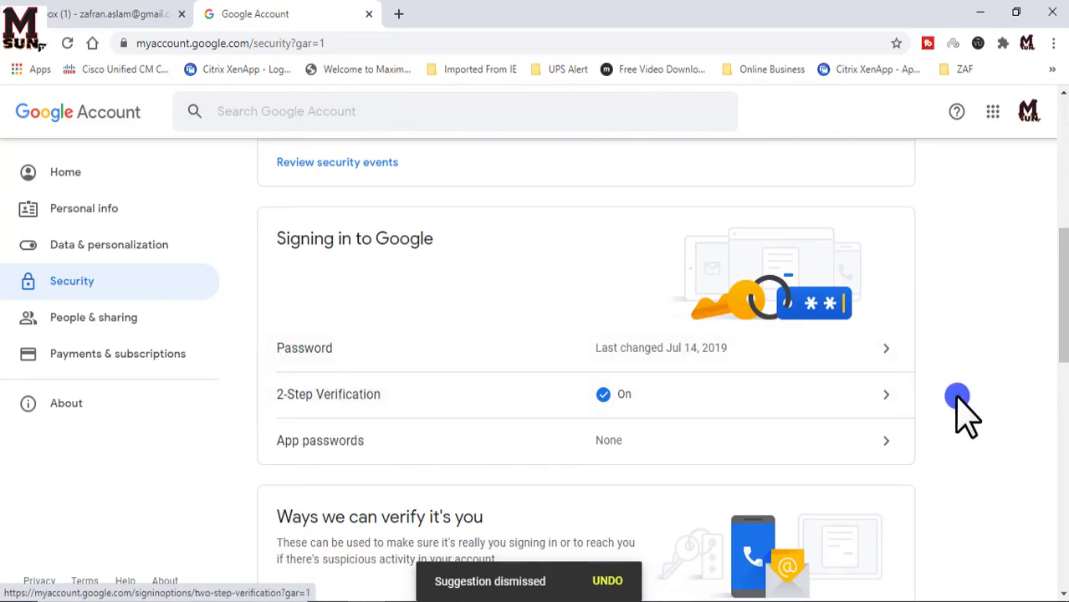
click(881, 395)
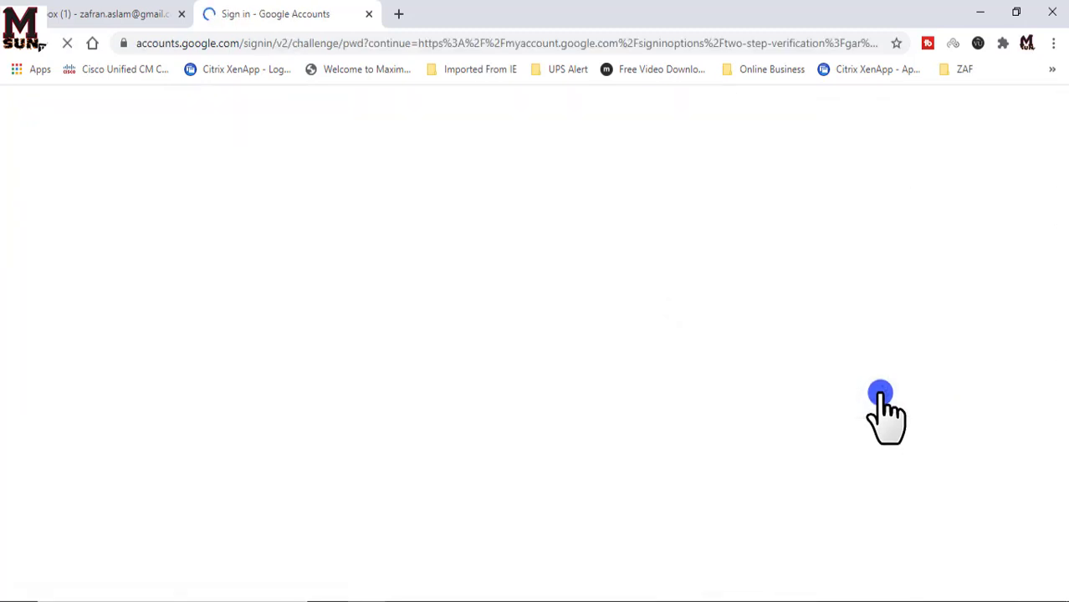
- Re-enter the account password to reach the 2-Step Verification page
click(585, 362)
click(649, 452)
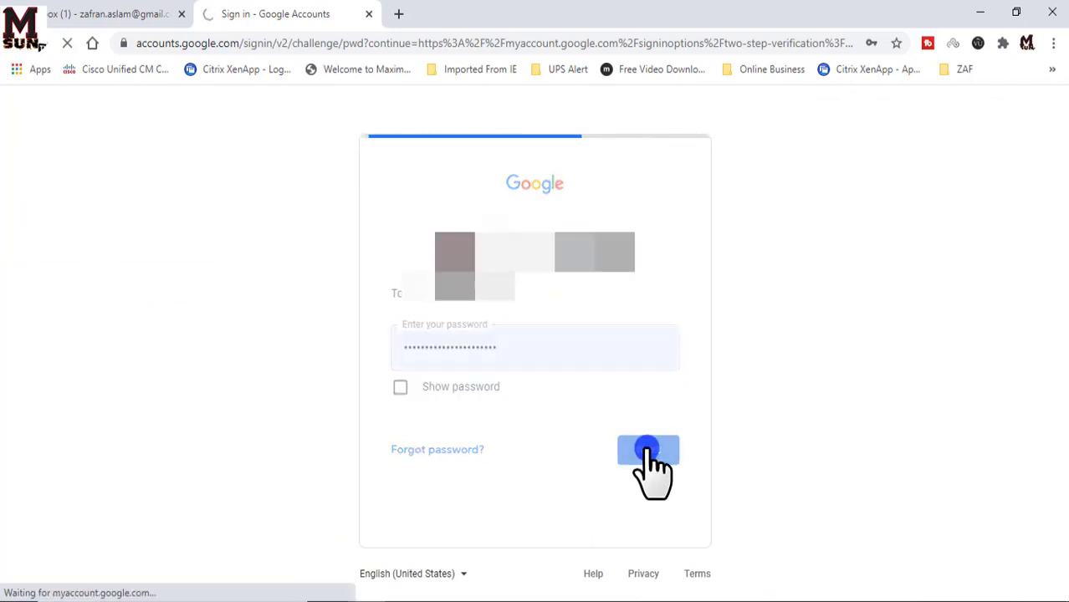
scroll(653, 469, down, 3)
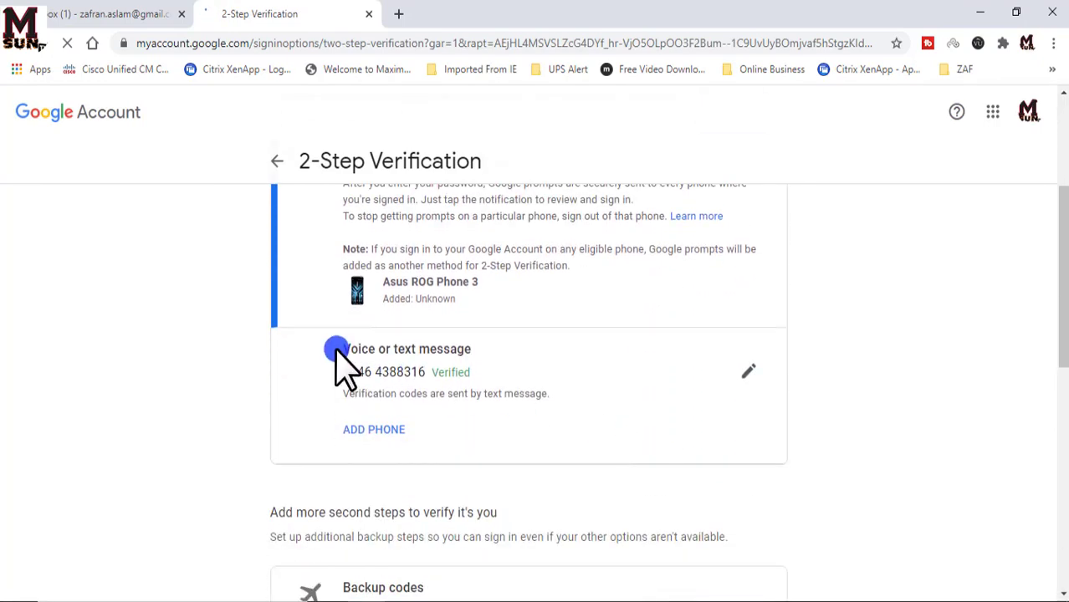
- Review the listed second steps: text-message phone, Backup codes and Authenticator app
drag(350, 350, 463, 361)
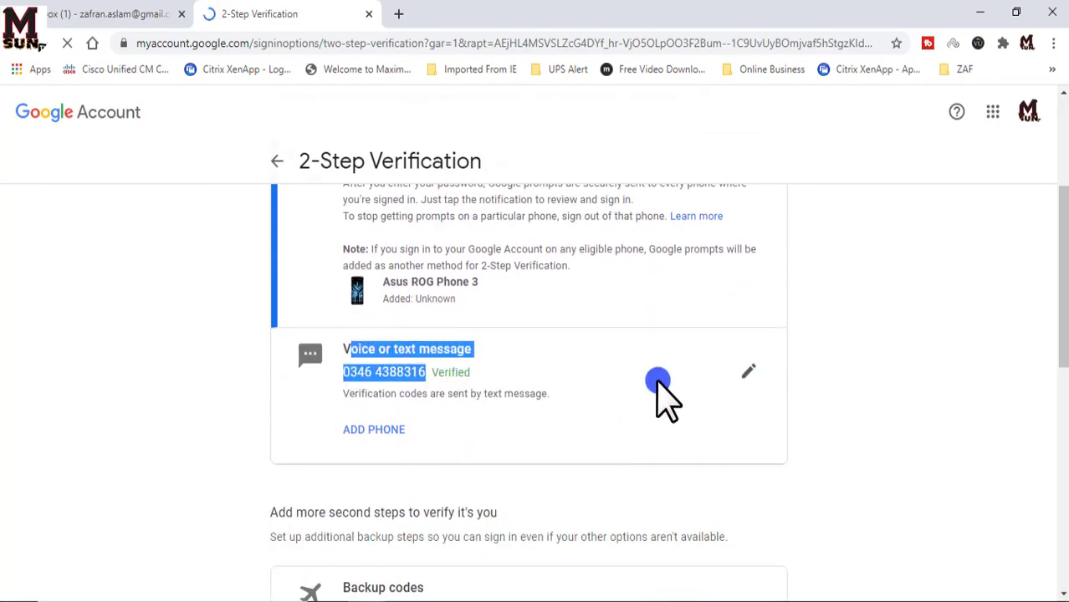
click(406, 387)
scroll(536, 399, down, 3)
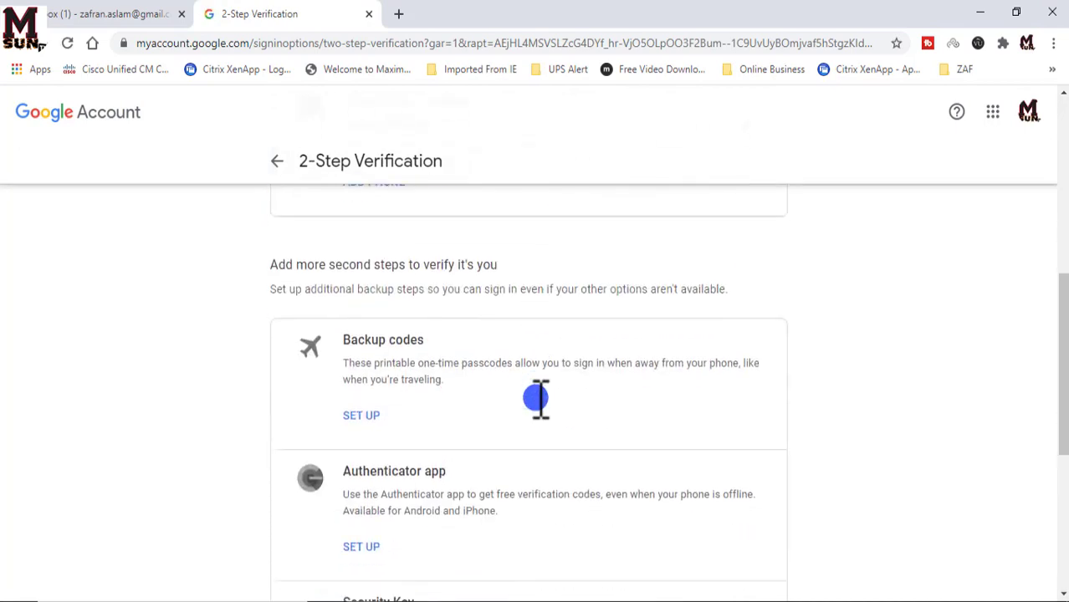
drag(342, 339, 432, 343)
scroll(623, 477, down, 2)
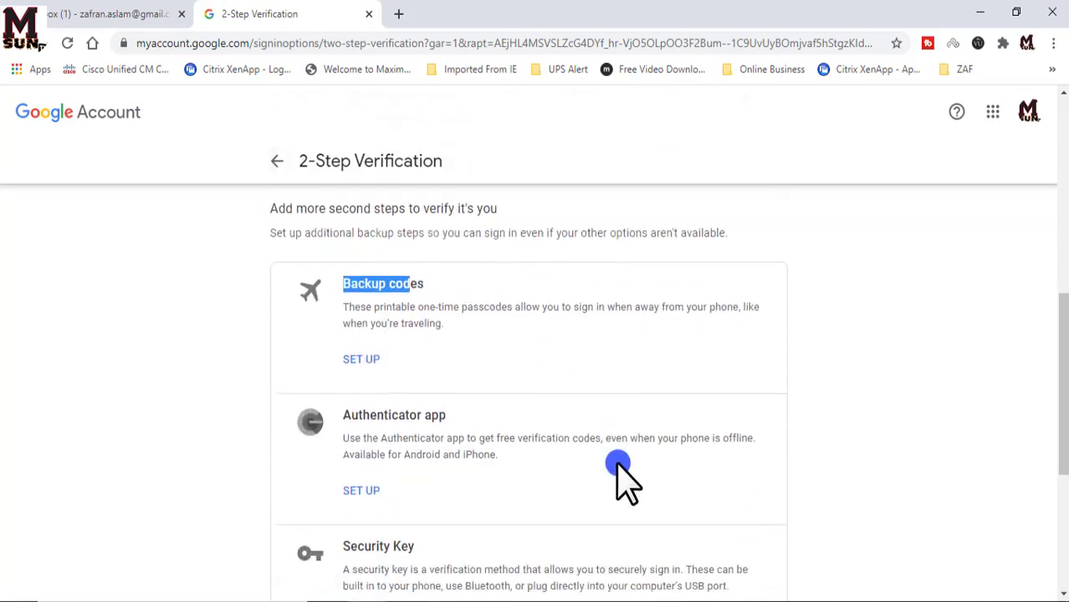
drag(354, 308, 452, 309)
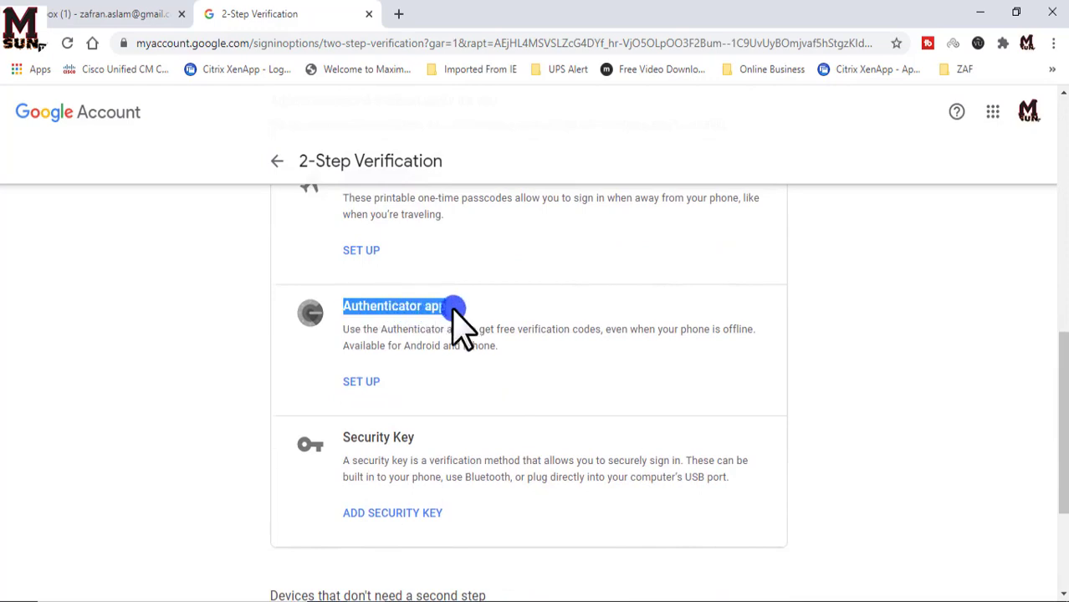
click(401, 318)
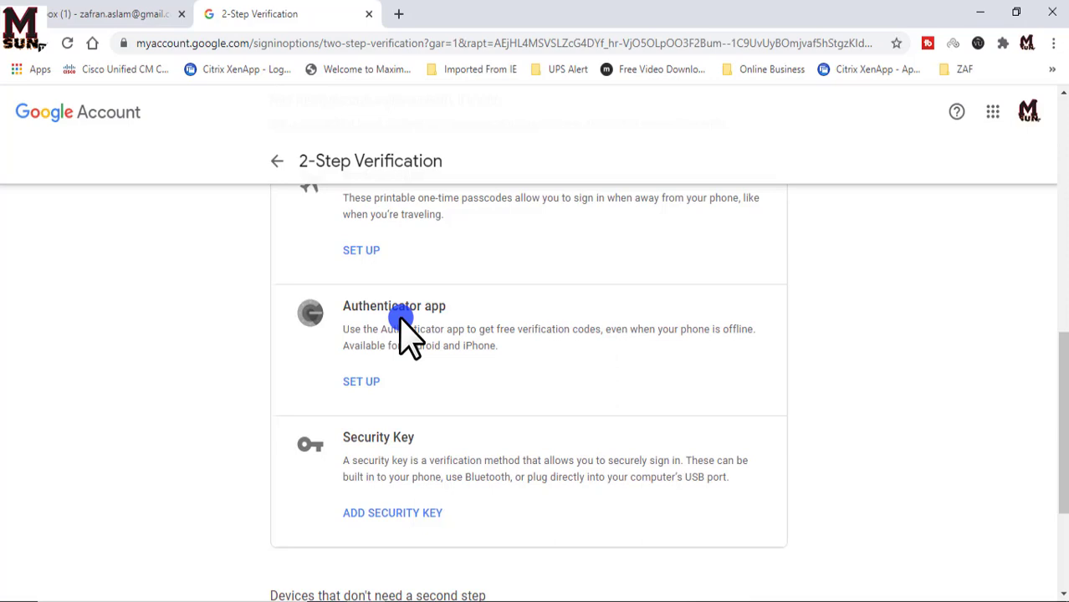
- Set up the Authenticator app for Android and verify it with the 6-digit code the app shows
click(366, 382)
click(623, 519)
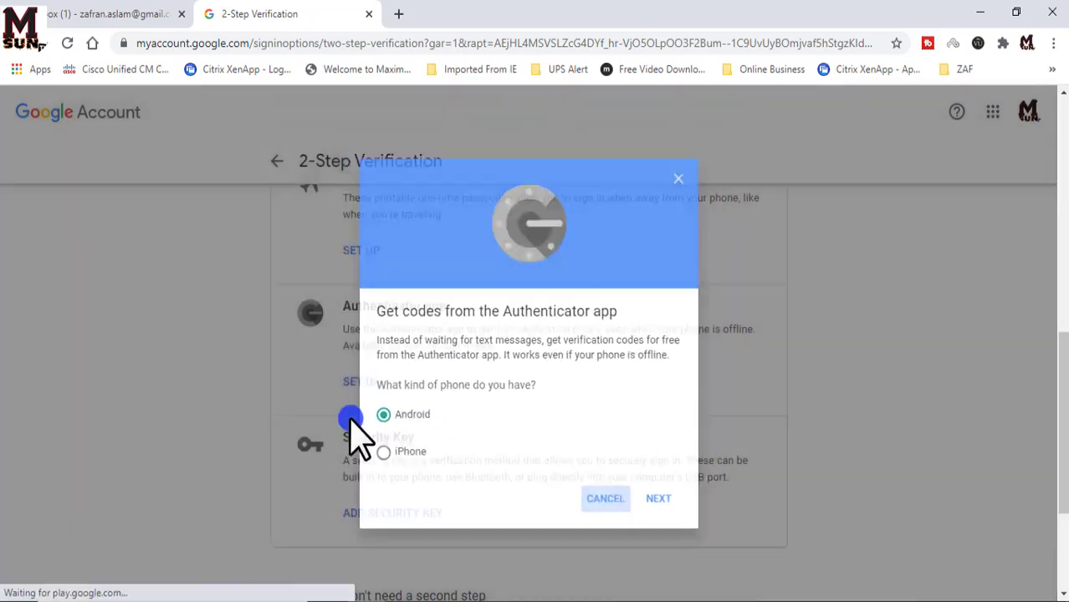
click(368, 384)
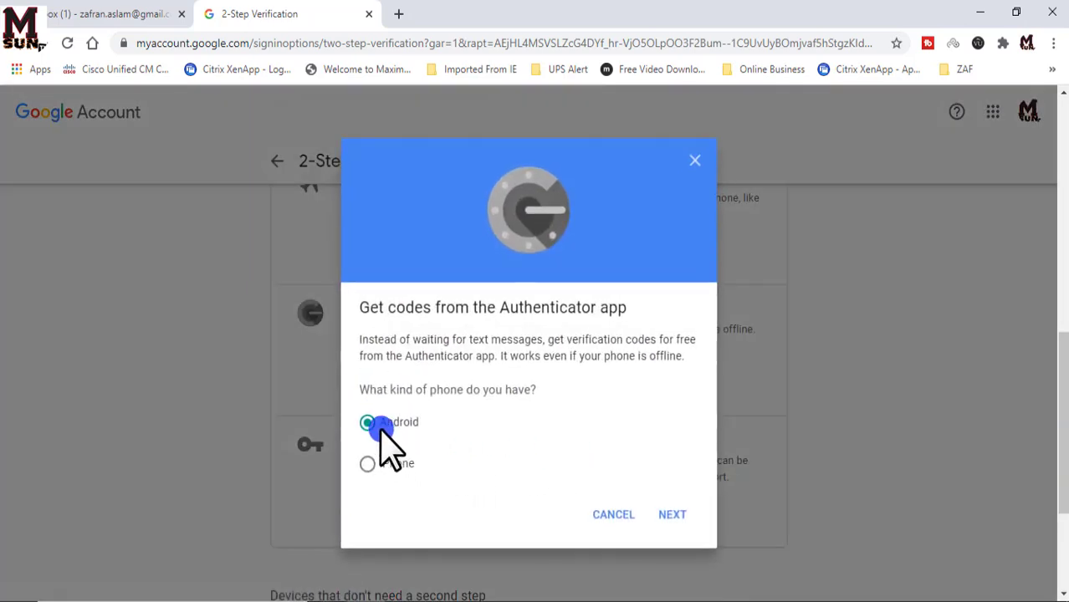
click(675, 515)
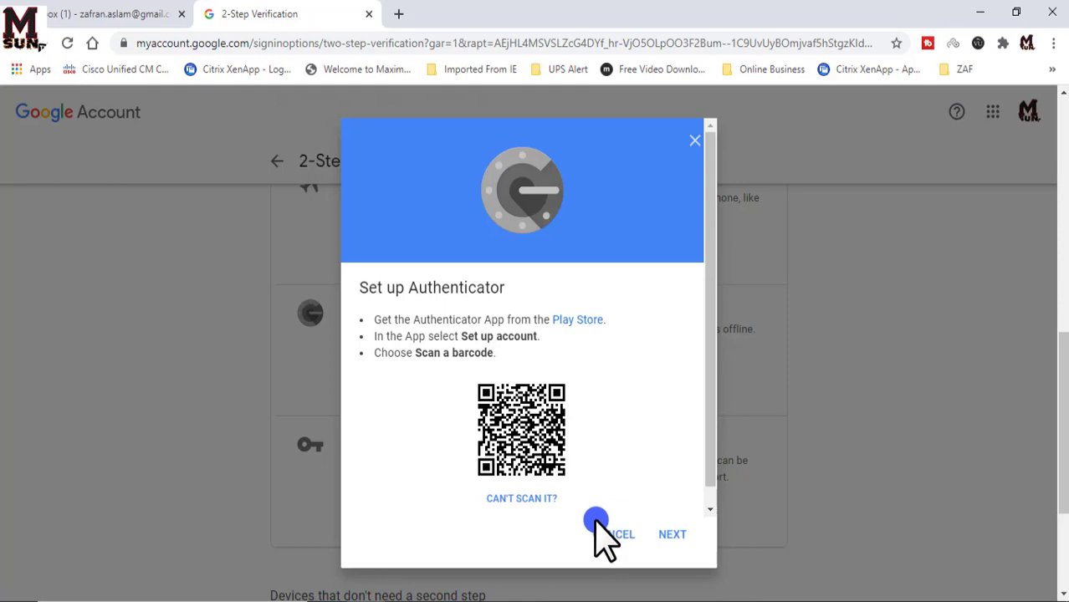
click(674, 534)
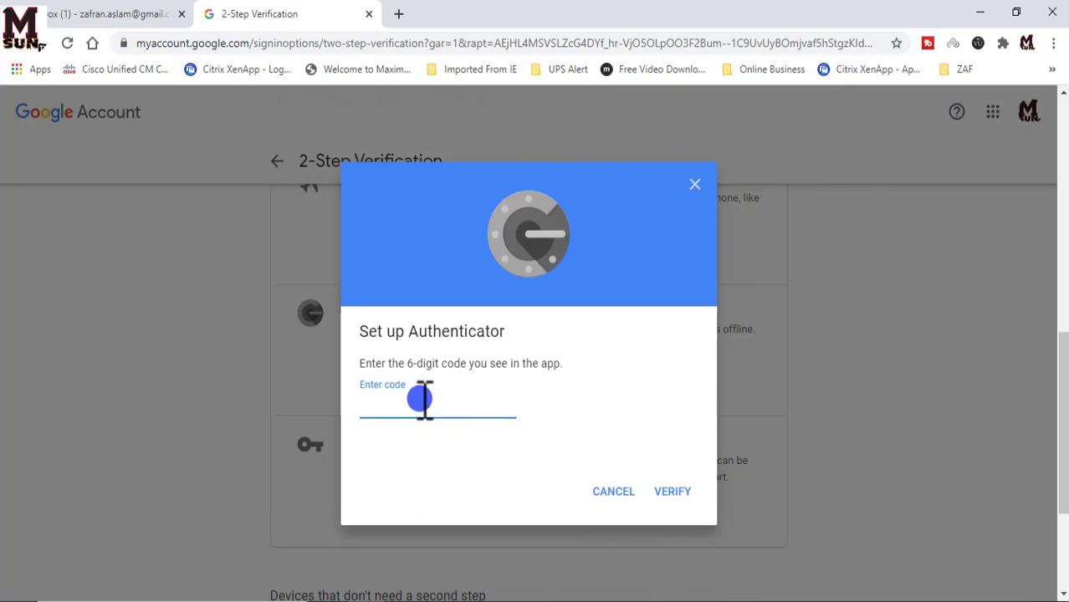
click(662, 486)
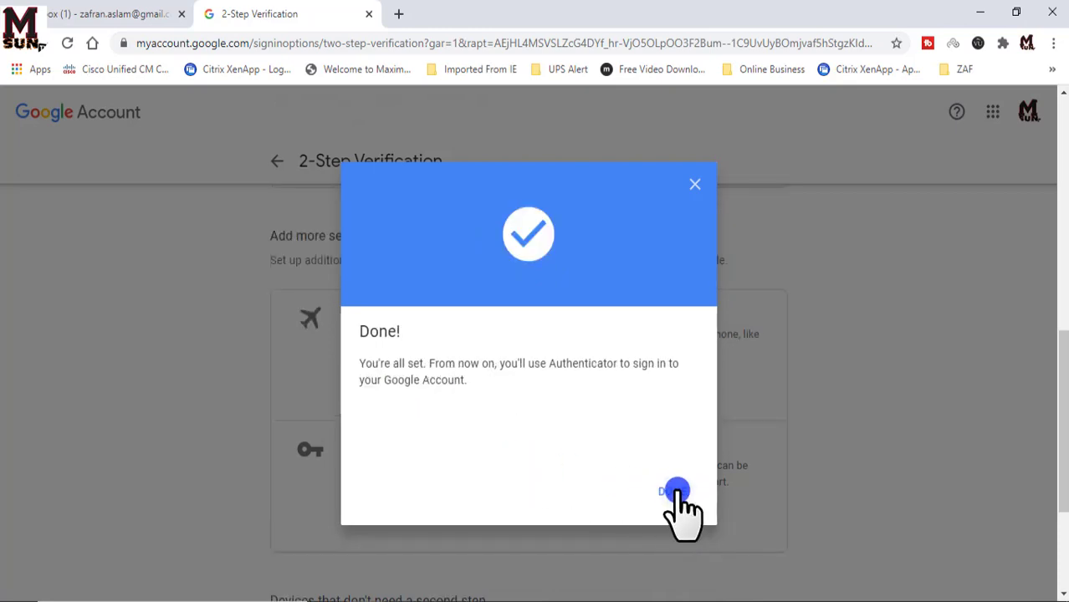
click(676, 493)
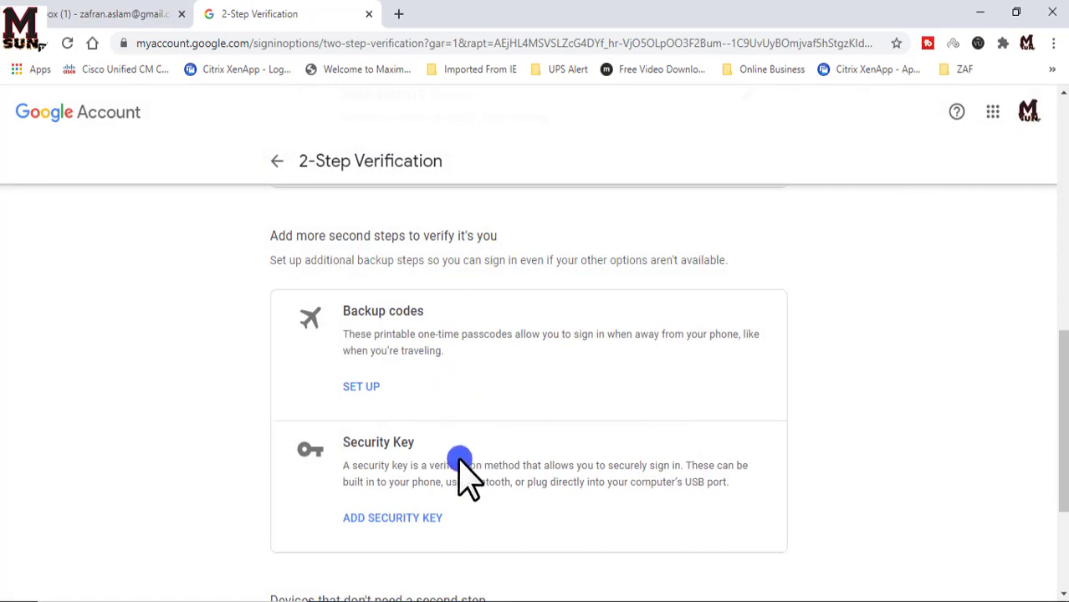
- Add the Asus ROG Phone 3 as a security key and close the success dialog
scroll(498, 485, down, 1)
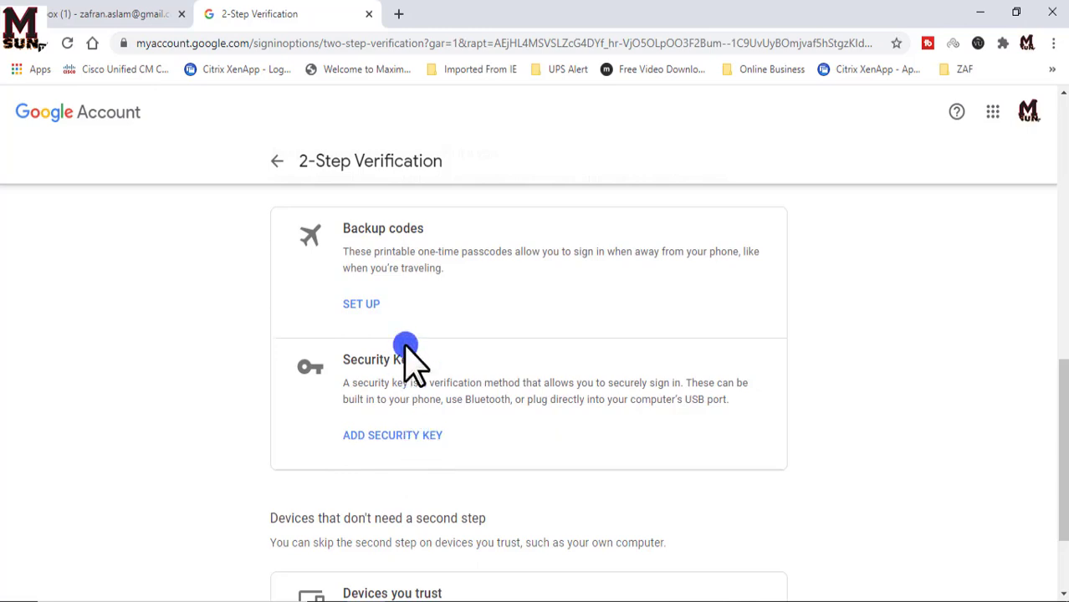
click(402, 437)
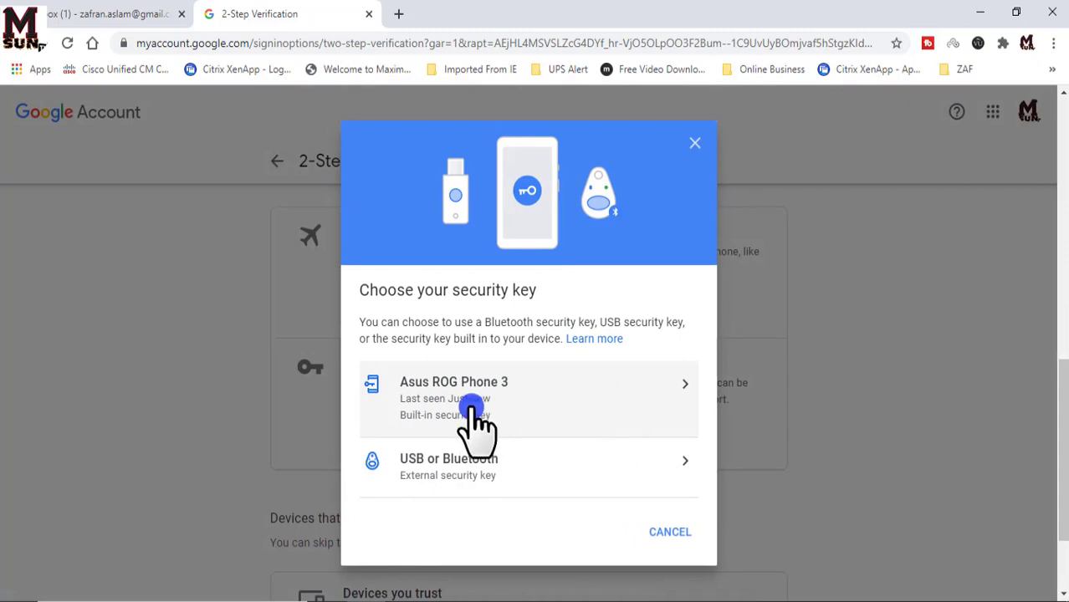
click(502, 386)
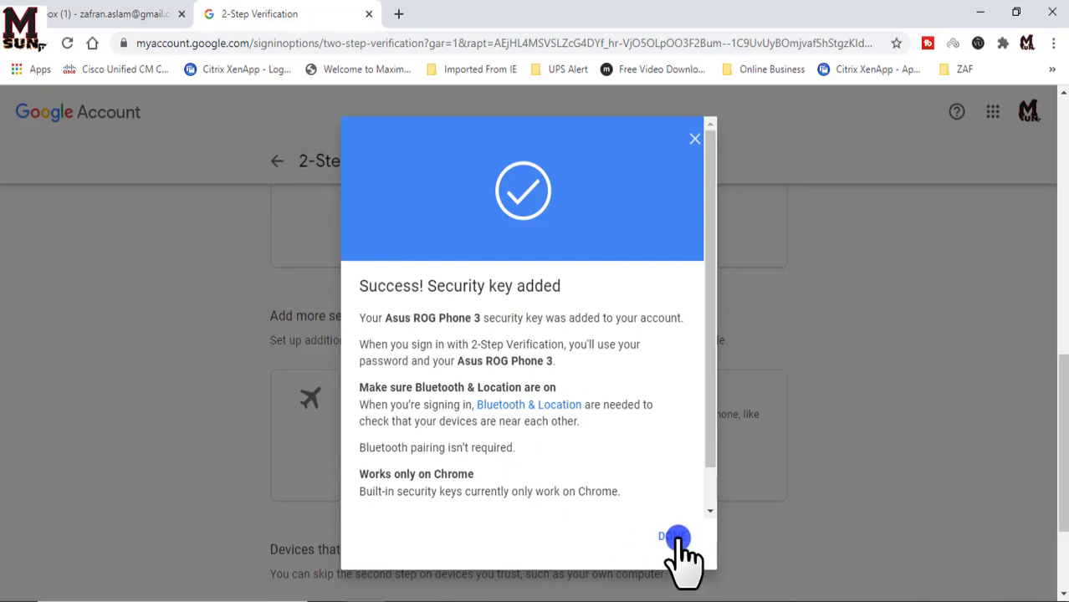
scroll(678, 428, down, 1)
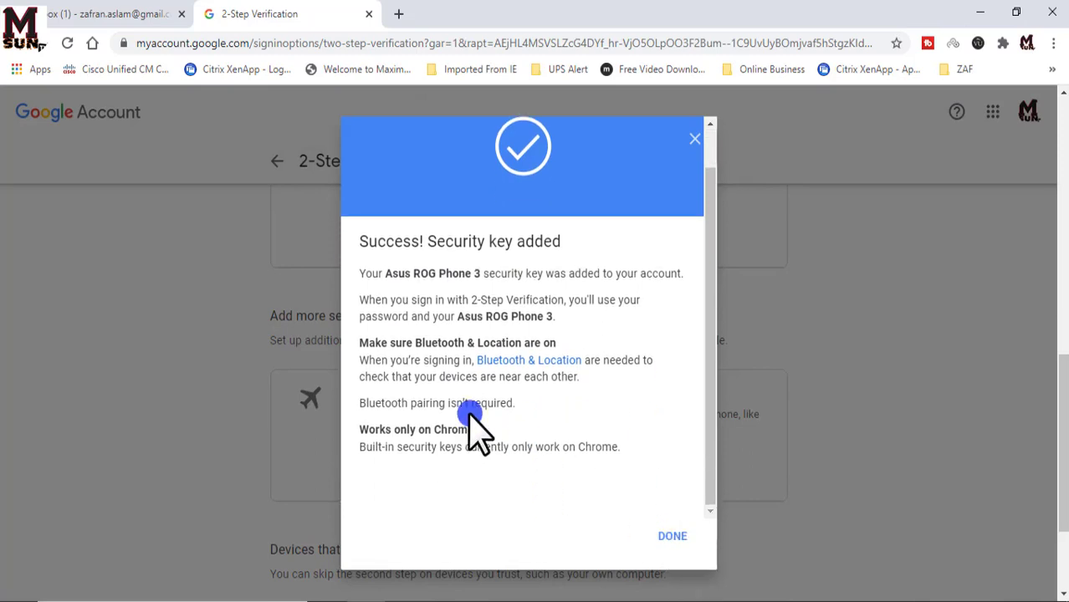
click(672, 540)
scroll(554, 435, up, 4)
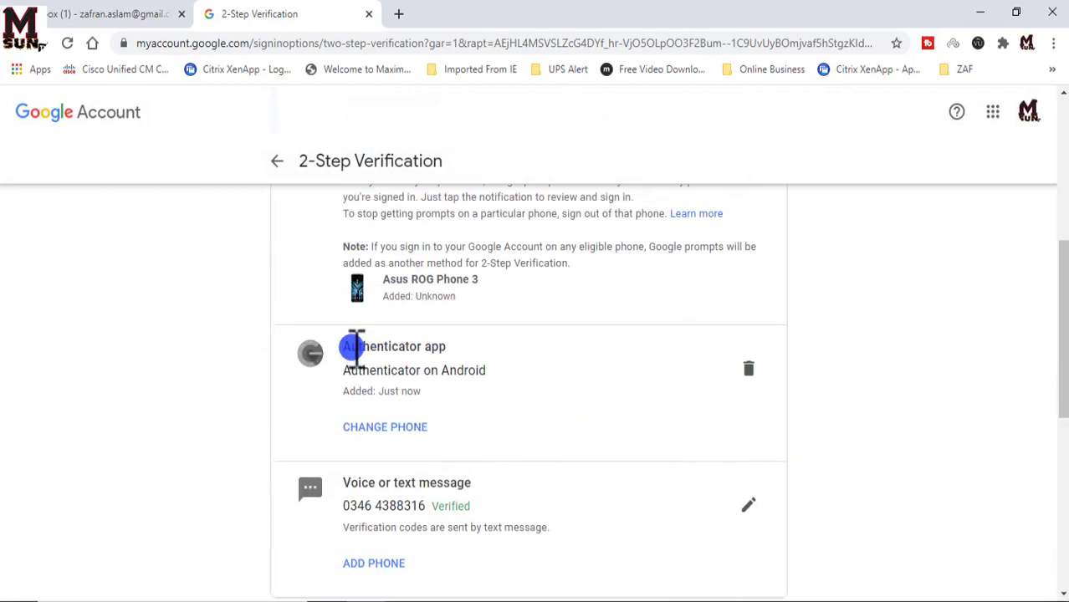
- Look over the newly listed Authenticator app step, then go back to the Security overview
drag(351, 346, 434, 346)
scroll(555, 452, up, 2)
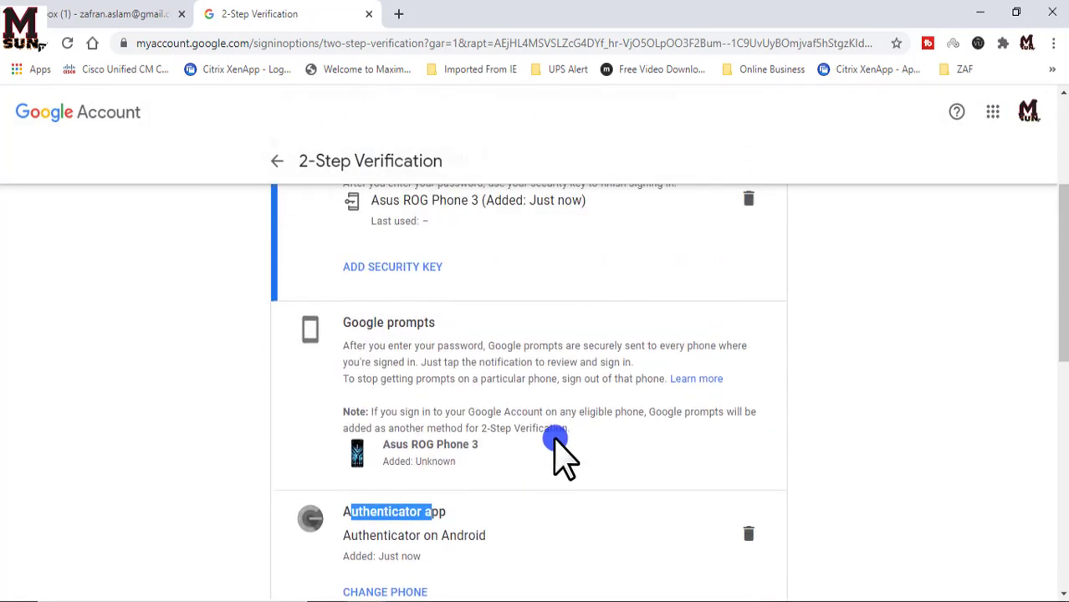
scroll(559, 456, up, 3)
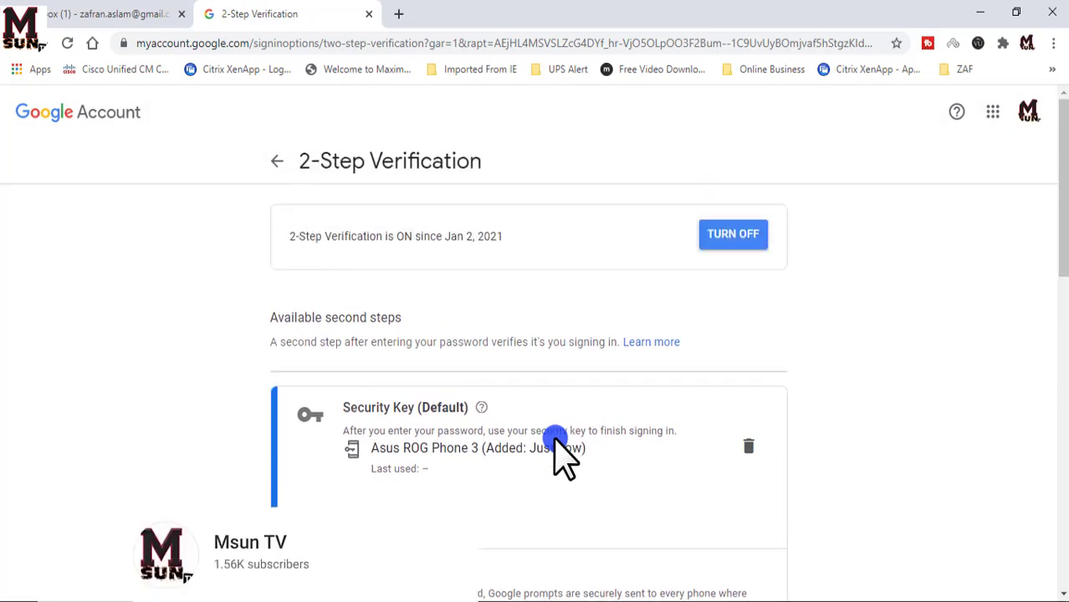
scroll(559, 456, down, 2)
scroll(563, 454, up, 2)
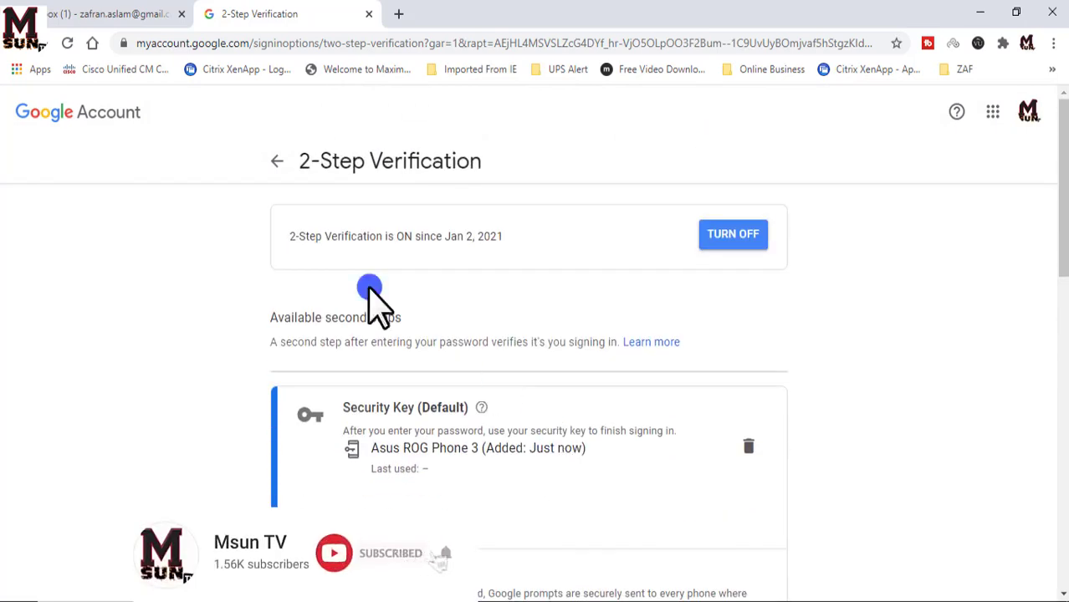
click(272, 164)
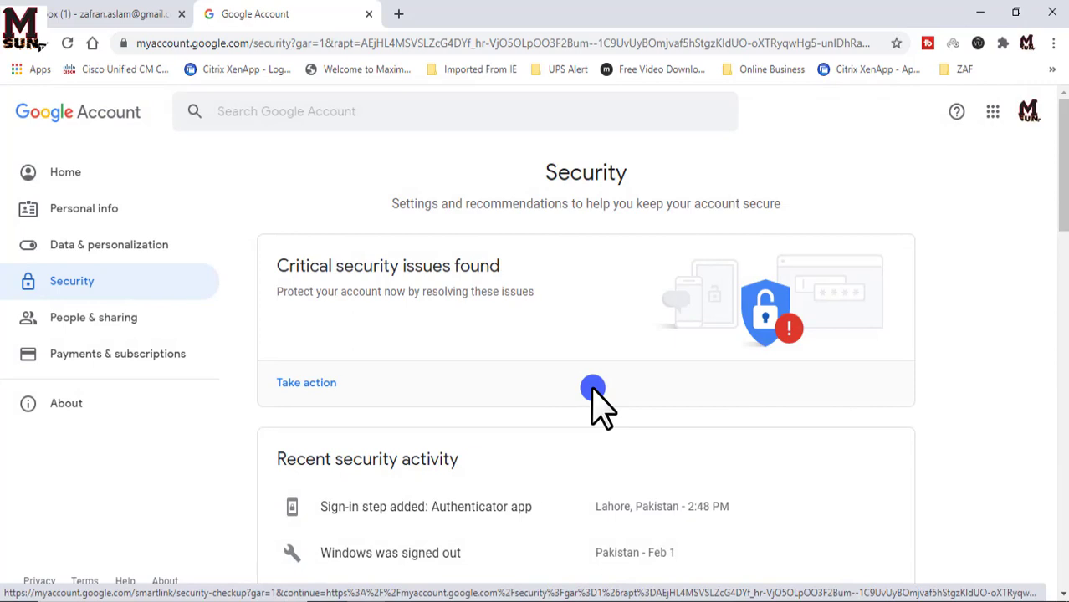
- Open 2-Step Verification under Signing in to Google, re-confirming the saved account password
scroll(507, 502, down, 4)
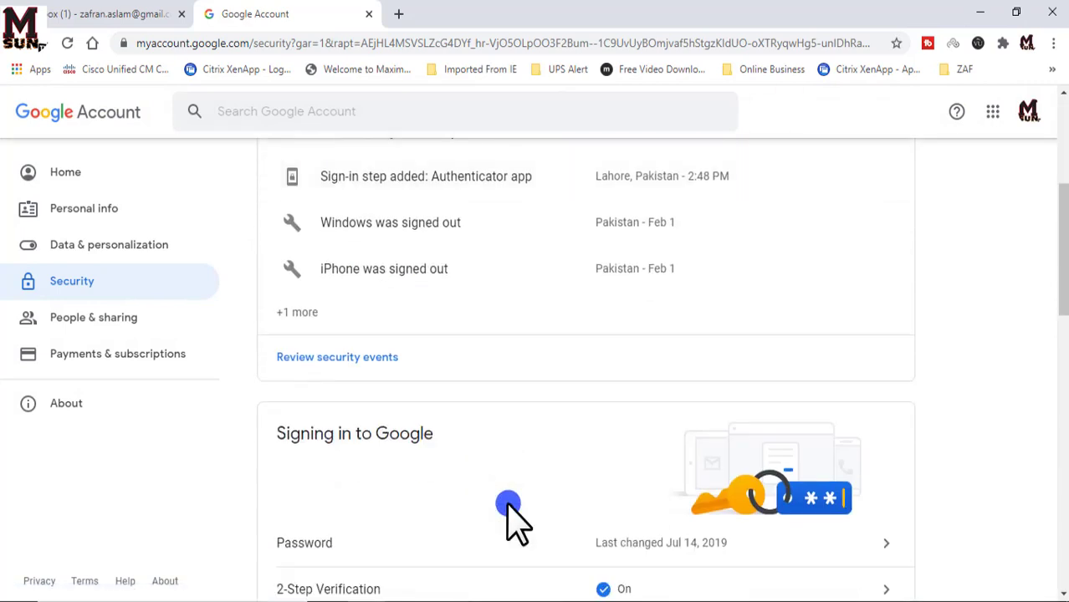
scroll(507, 501, down, 2)
click(672, 435)
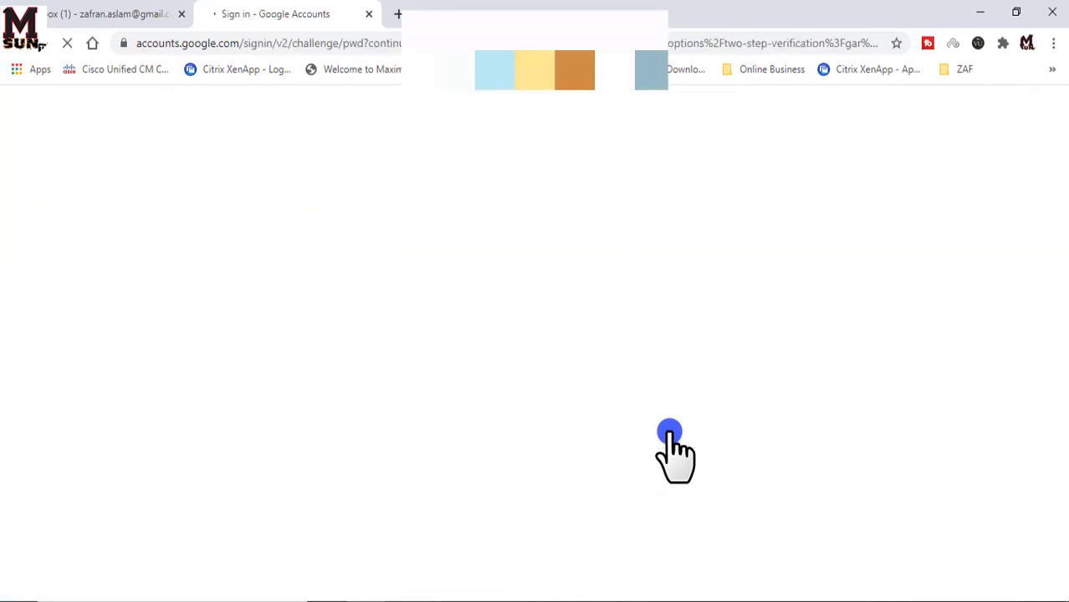
click(483, 360)
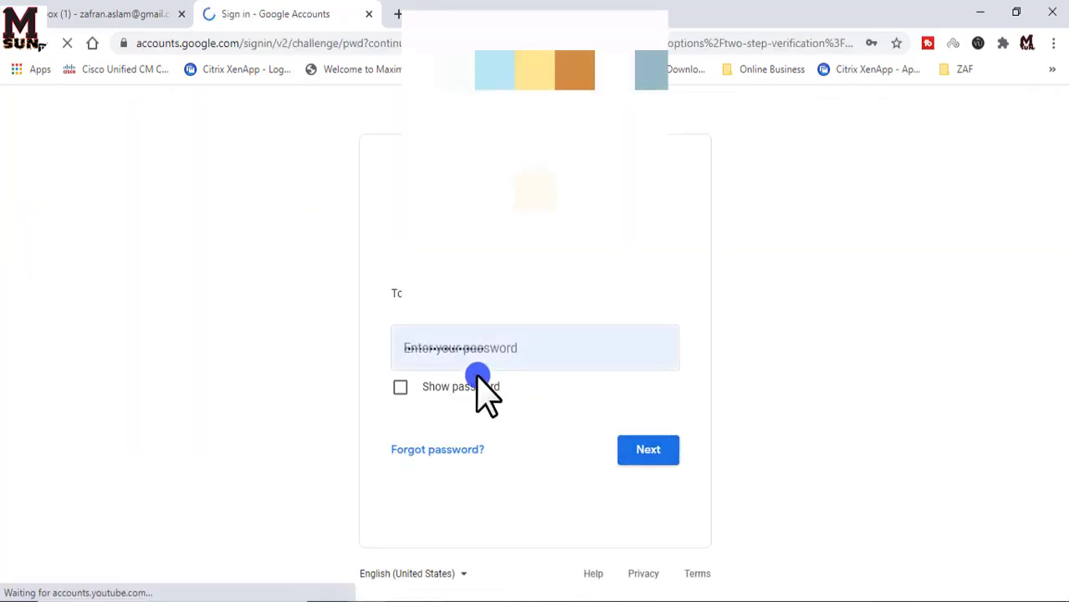
click(637, 452)
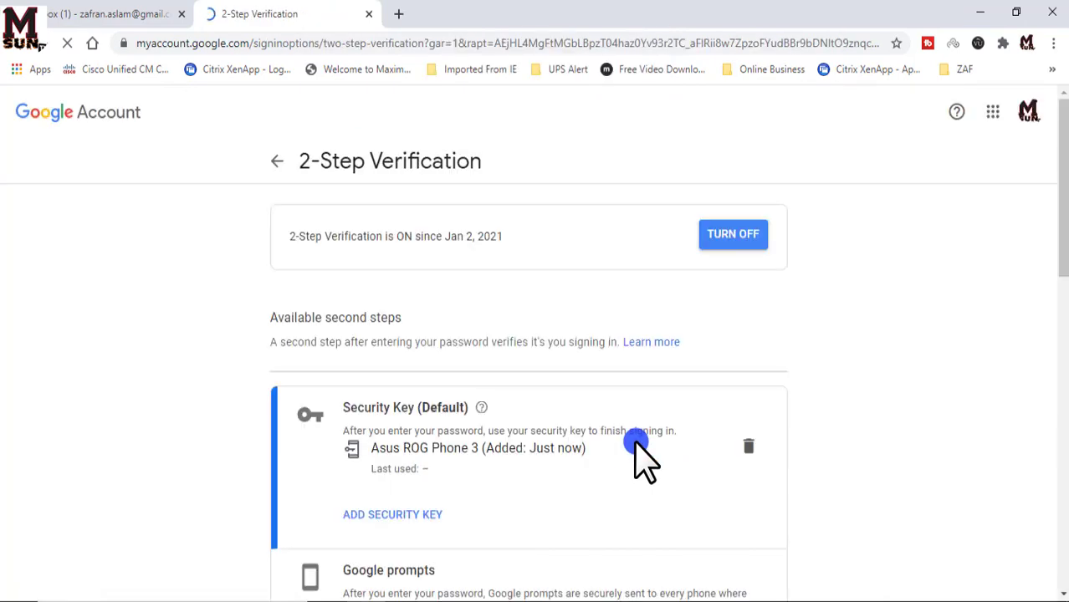
- Review the 2-Step Verification methods, highlighting the Verified status beside the text-message phone
scroll(645, 460, down, 5)
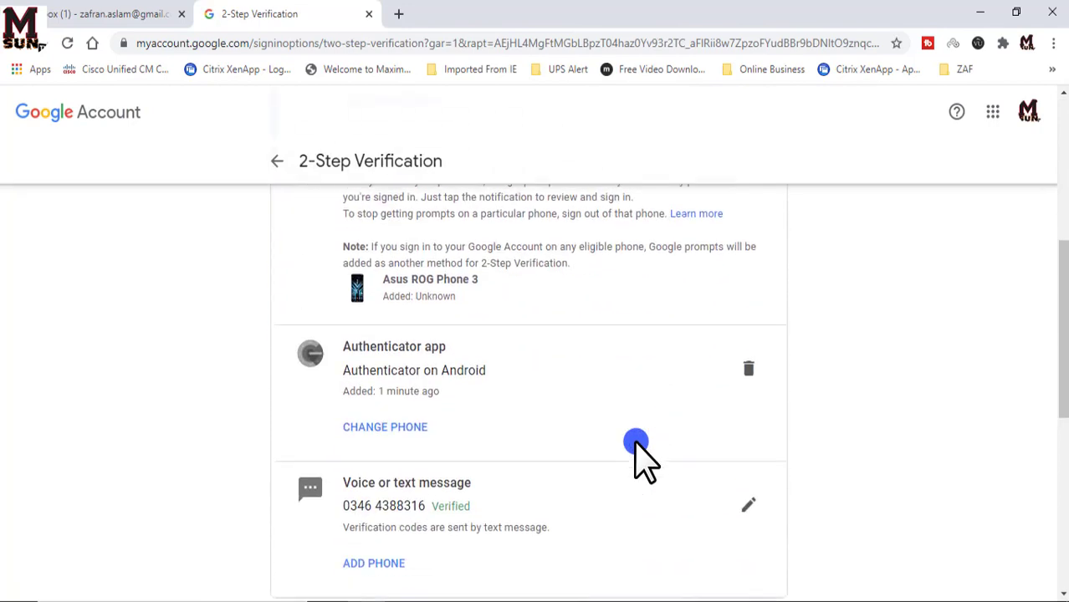
scroll(643, 460, down, 2)
scroll(633, 445, down, 1)
double_click(436, 341)
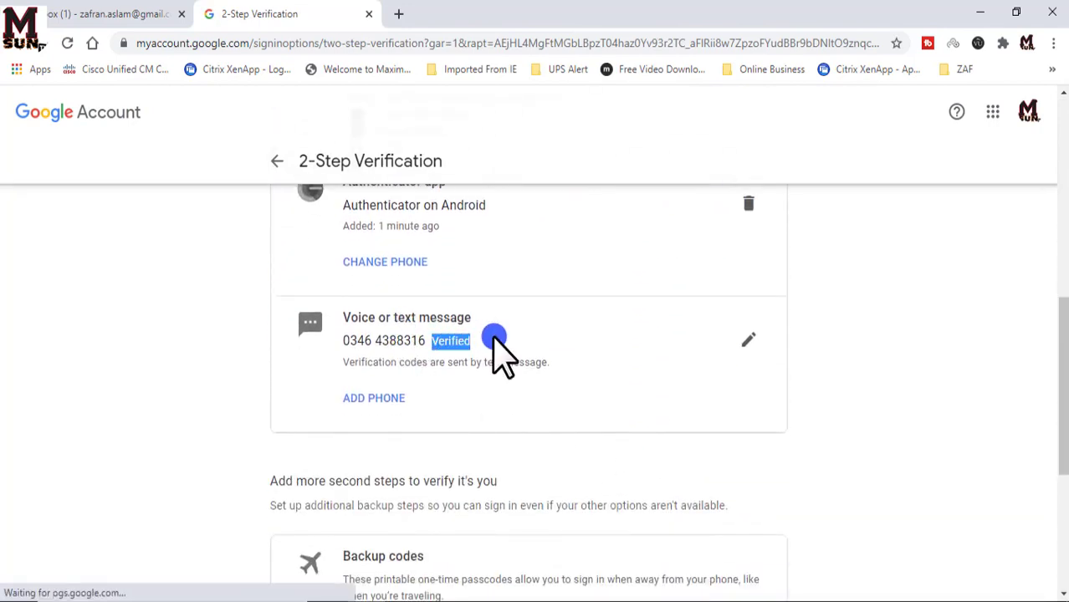
click(556, 339)
scroll(566, 393, down, 4)
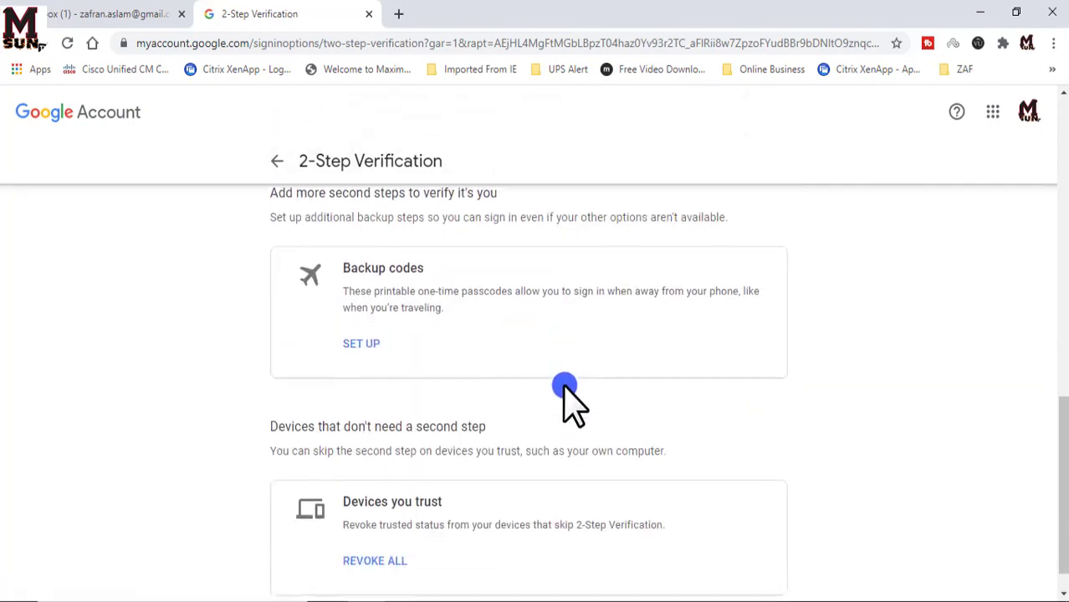
scroll(566, 390, up, 7)
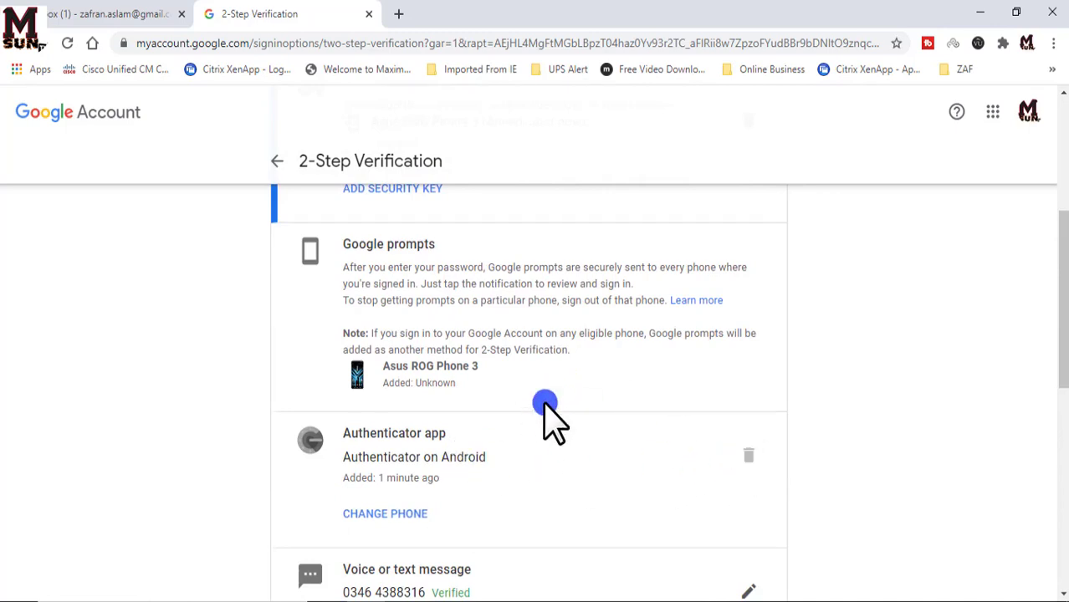
- Recheck Security Key, Google prompts and Backup codes, highlighting the verified phone entry
scroll(546, 407, down, 4)
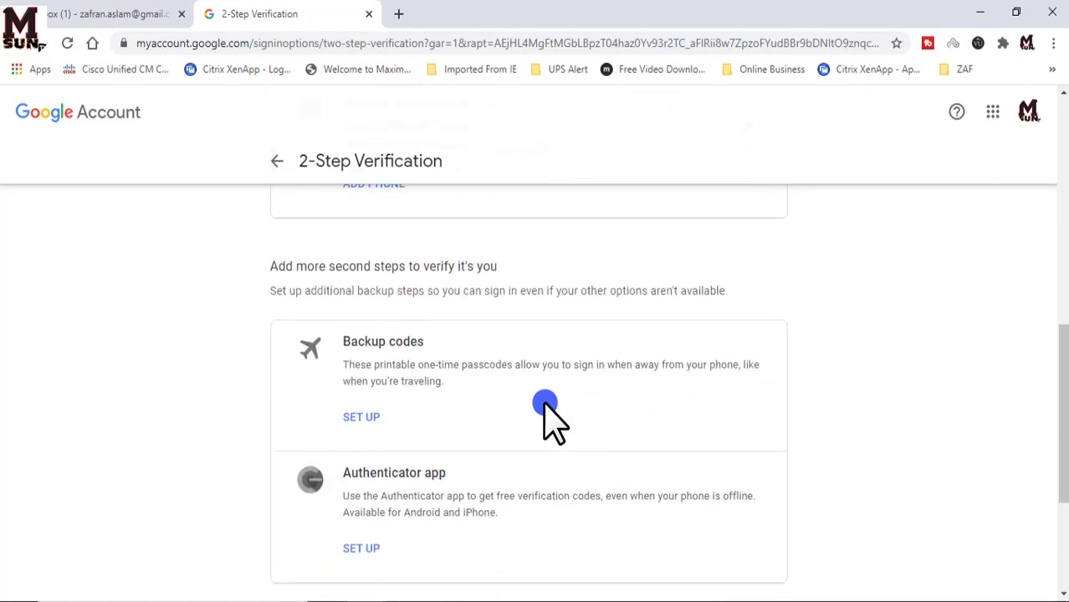
scroll(545, 406, up, 4)
scroll(544, 406, down, 4)
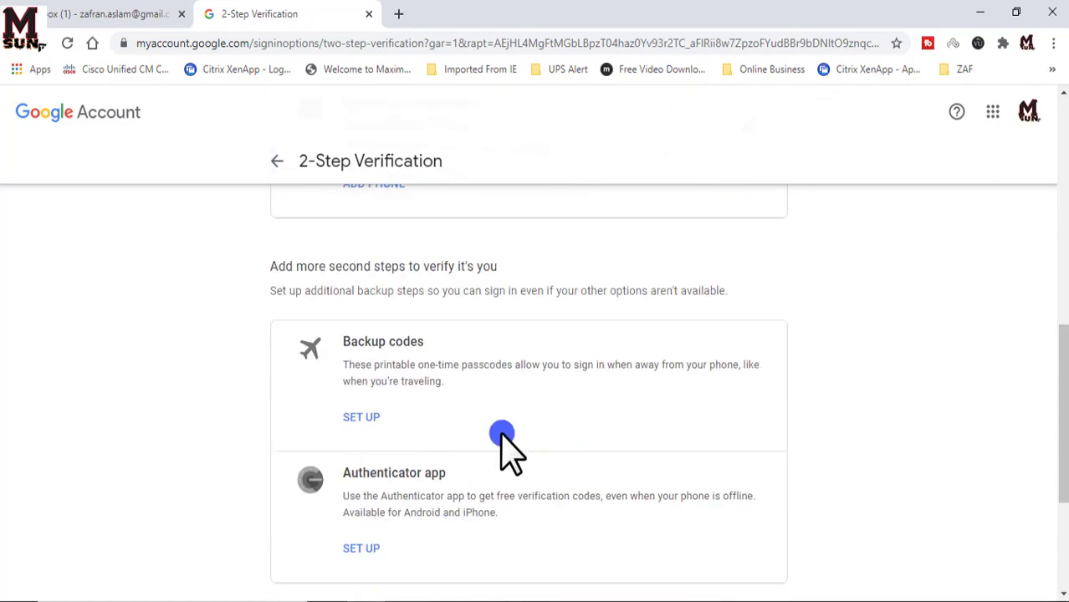
scroll(502, 452, up, 10)
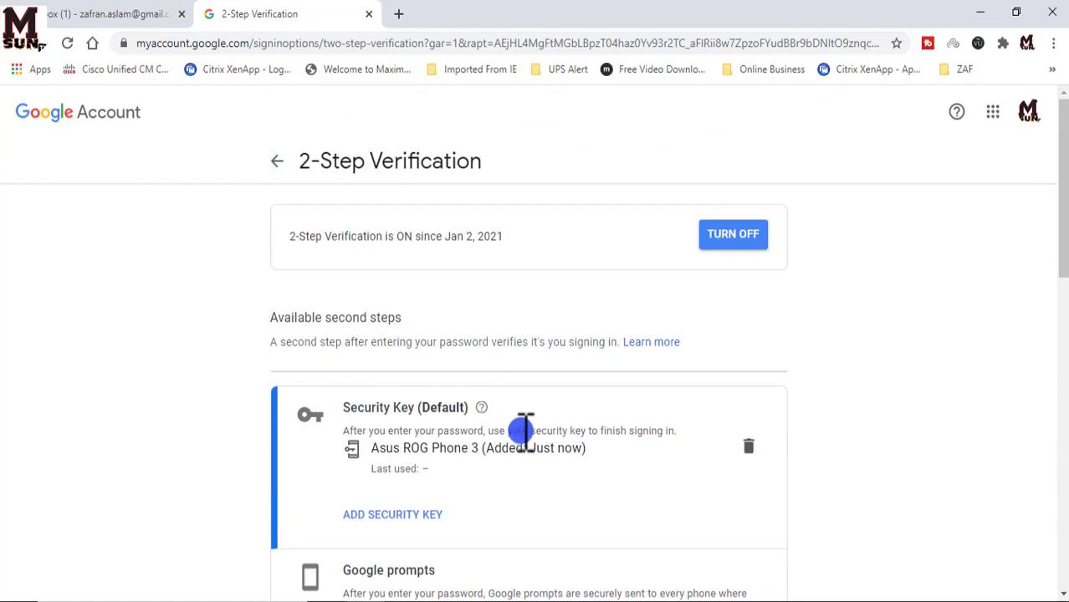
scroll(524, 440, down, 3)
scroll(444, 435, down, 2)
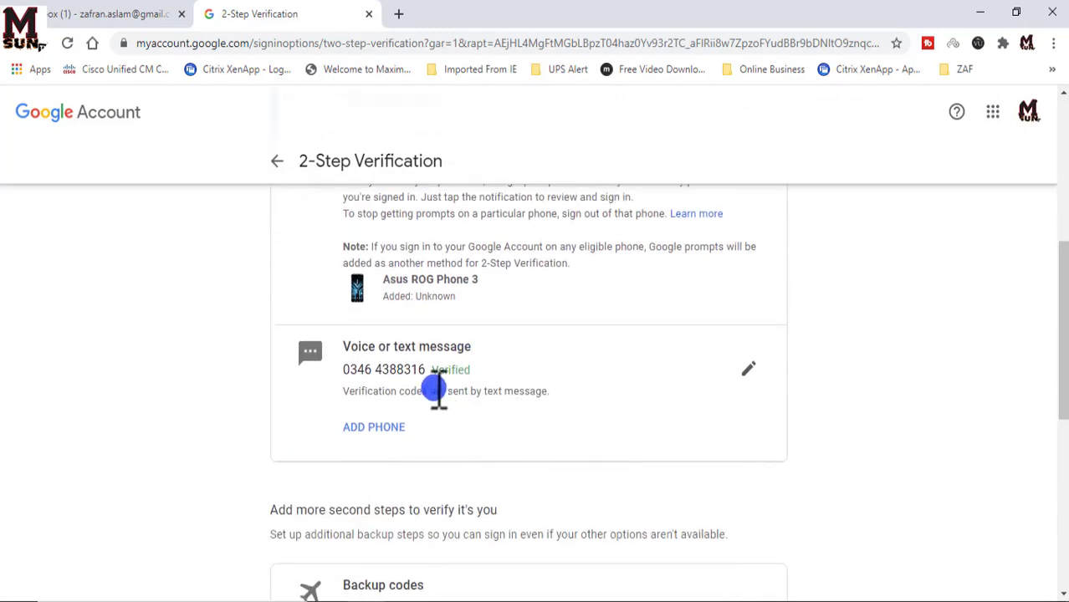
drag(350, 369, 603, 371)
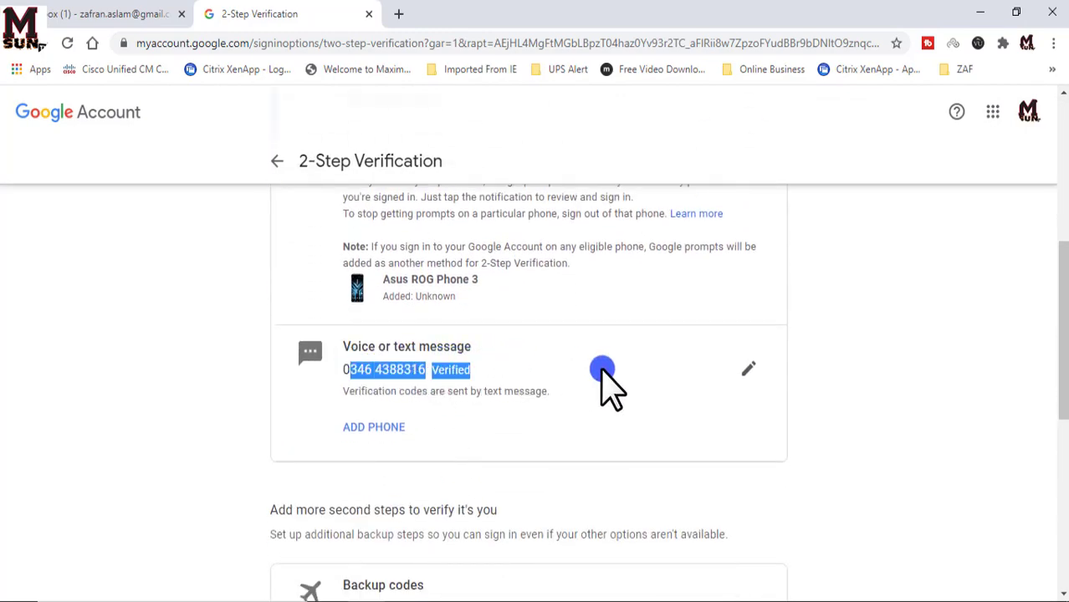
click(594, 378)
scroll(569, 423, up, 3)
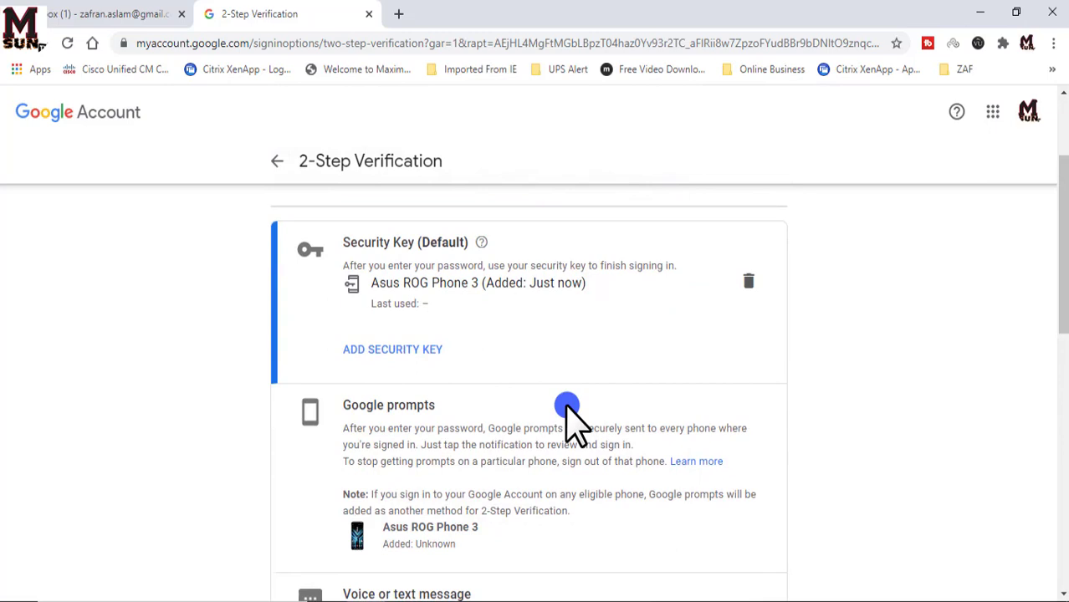
- Return from 2-Step Verification to the Security overview page
click(277, 161)
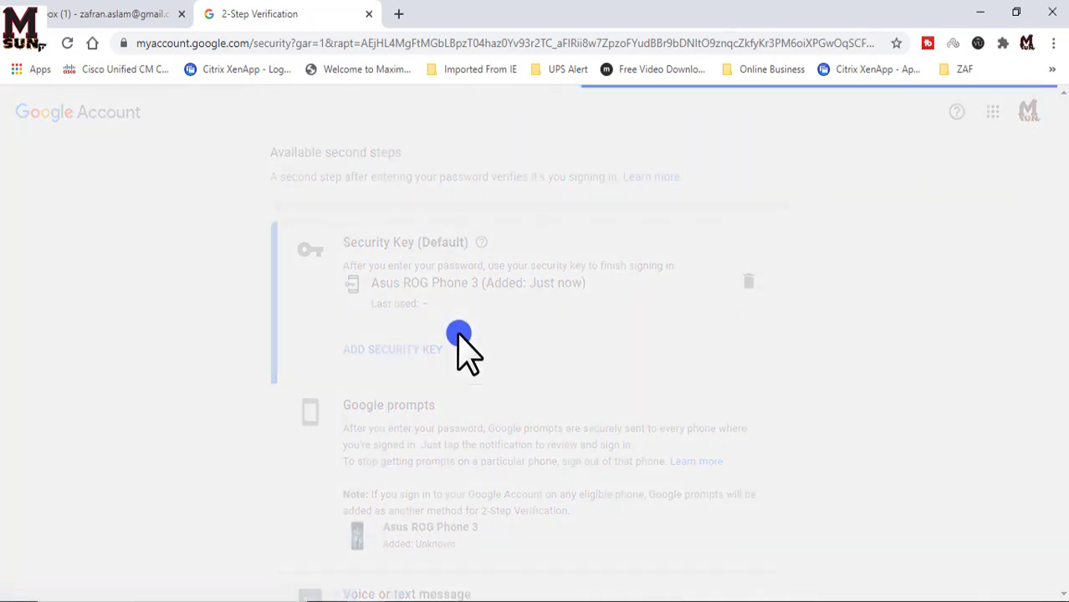